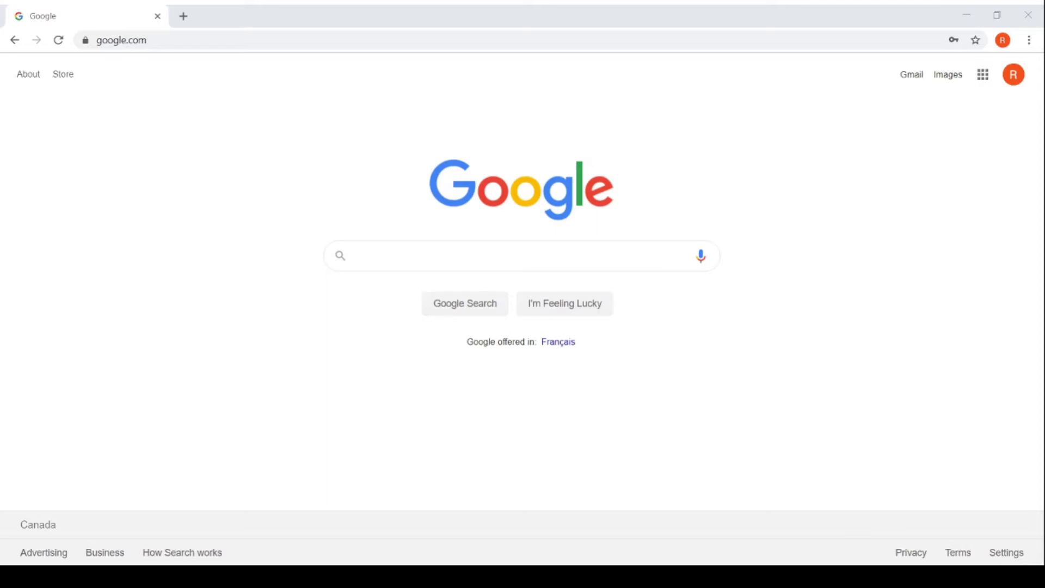
click(163, 42)
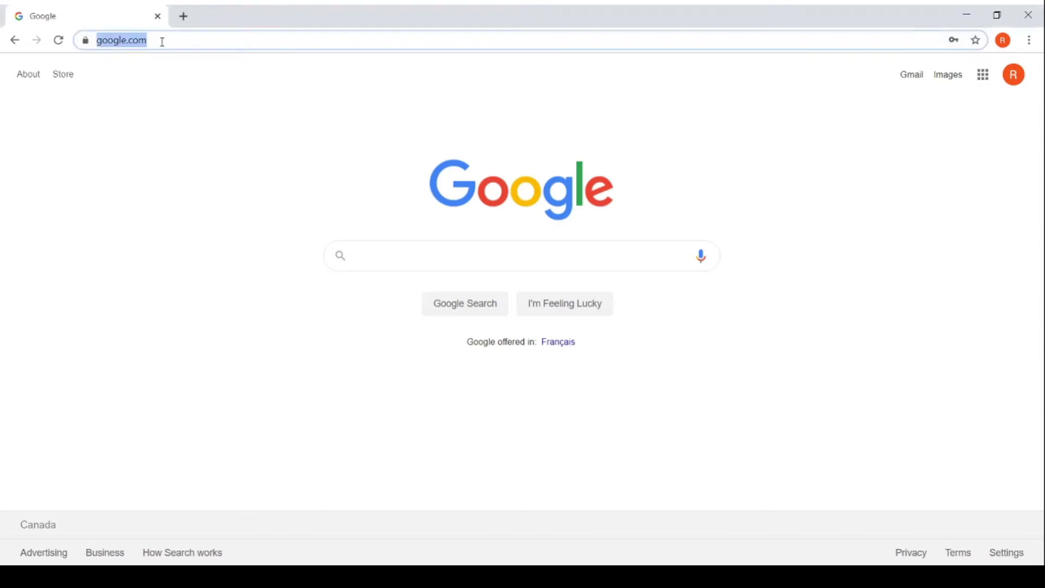
text(www.blogg)
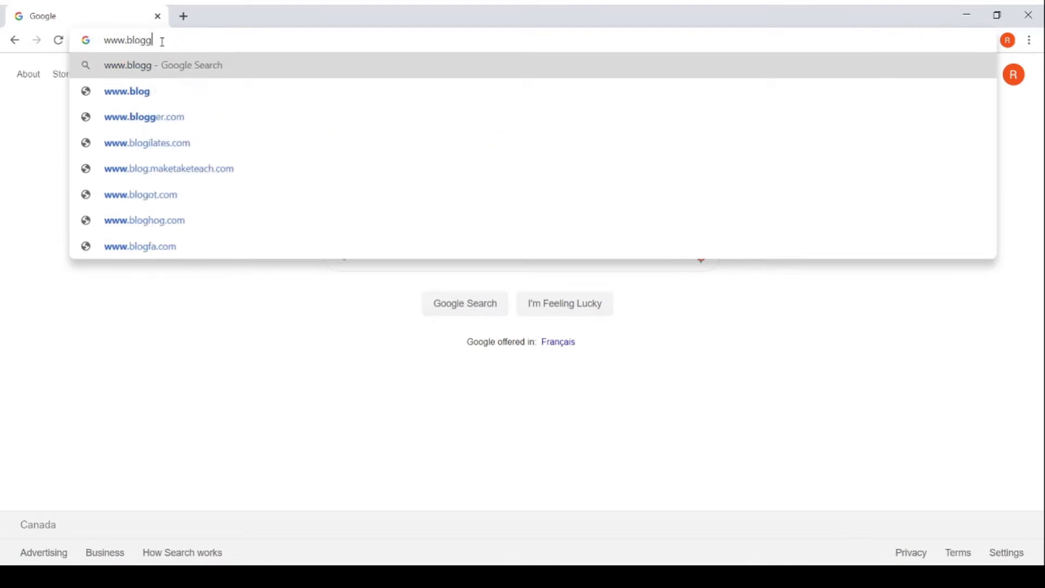
text(er.com)
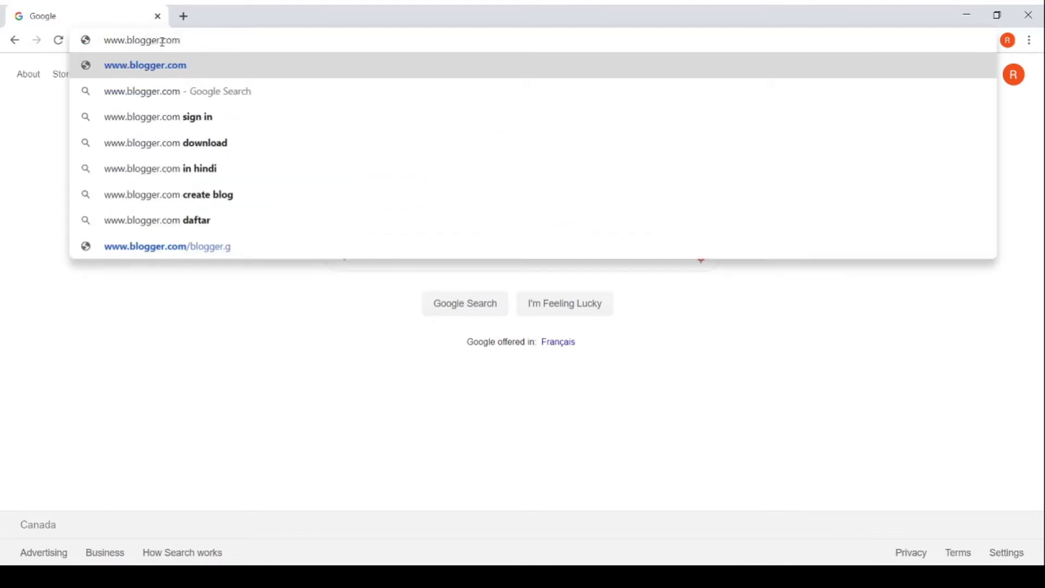
key(Return)
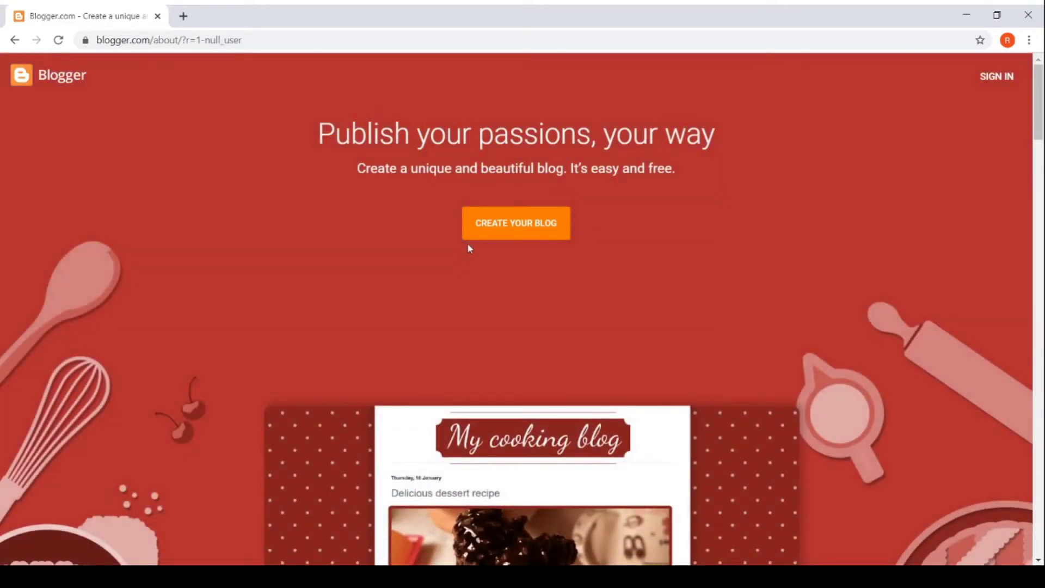
Step: Start creating a blog and confirm the profile with display name 'Teacher Name'
click(493, 228)
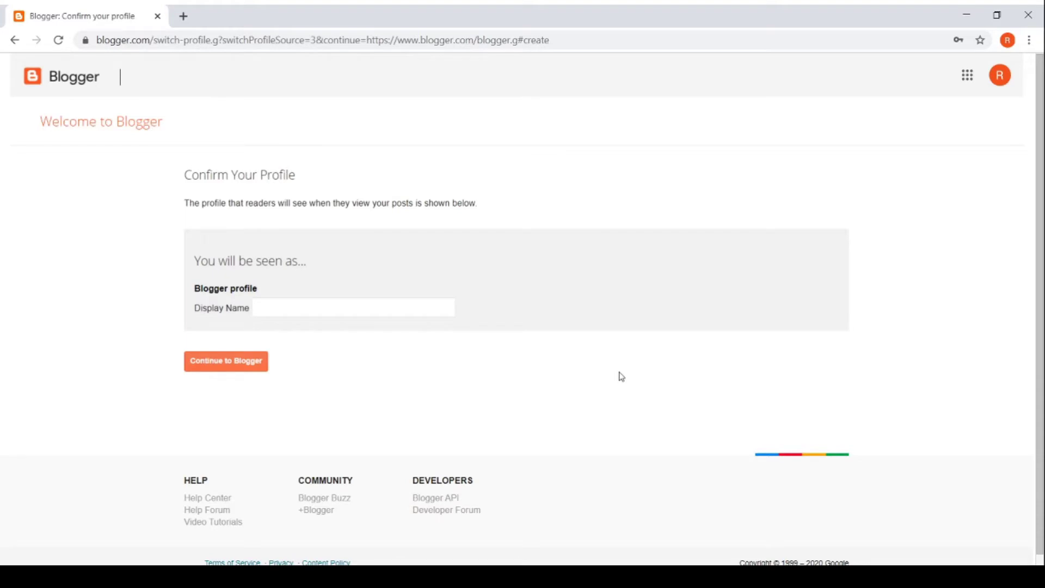
click(306, 302)
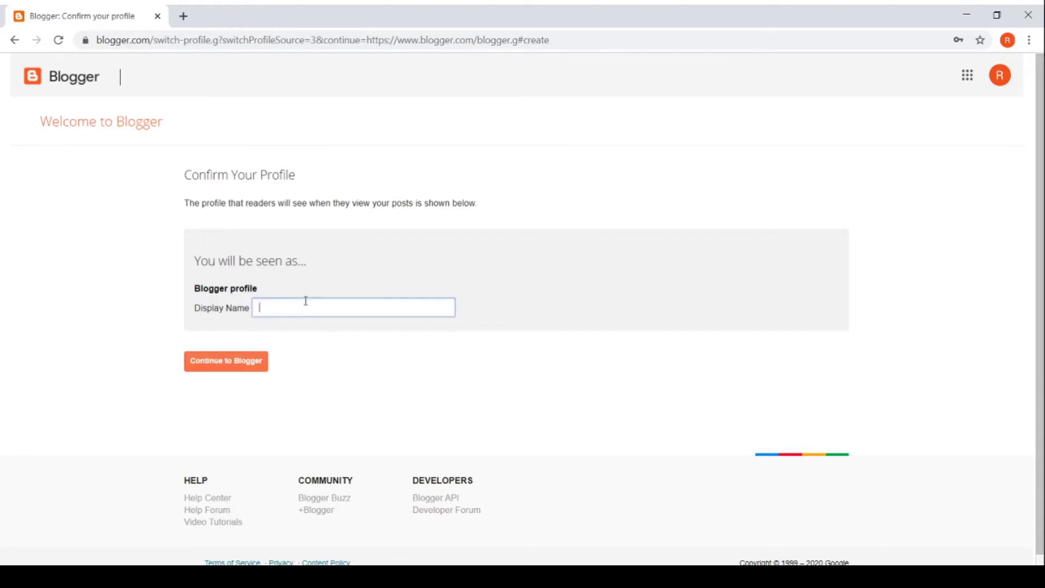
text(Teacher Name)
click(254, 370)
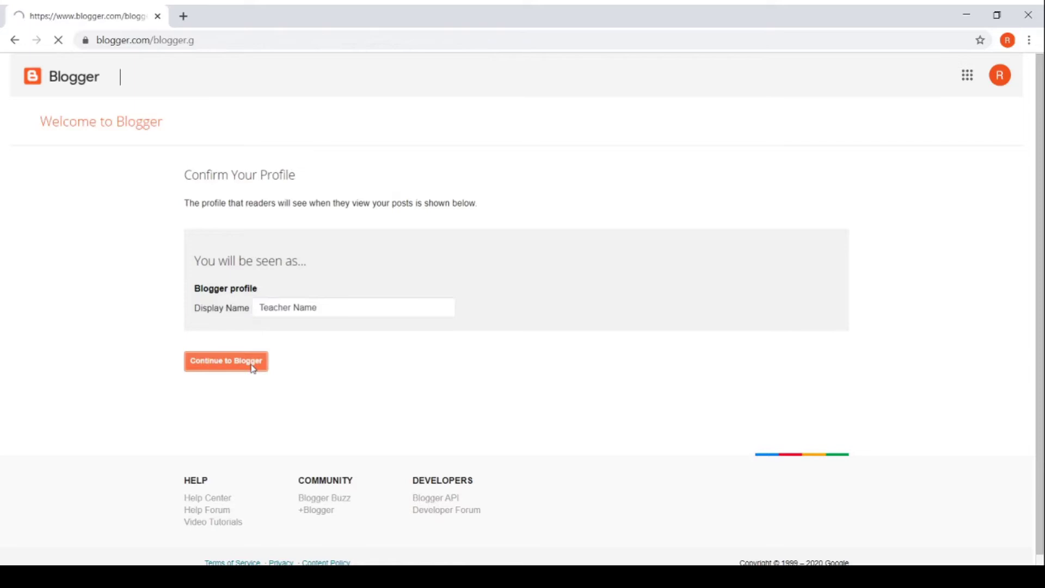
Step: Scroll up and down through the Blogger Buzz posts in the Reading List
scroll(438, 411, down, 9)
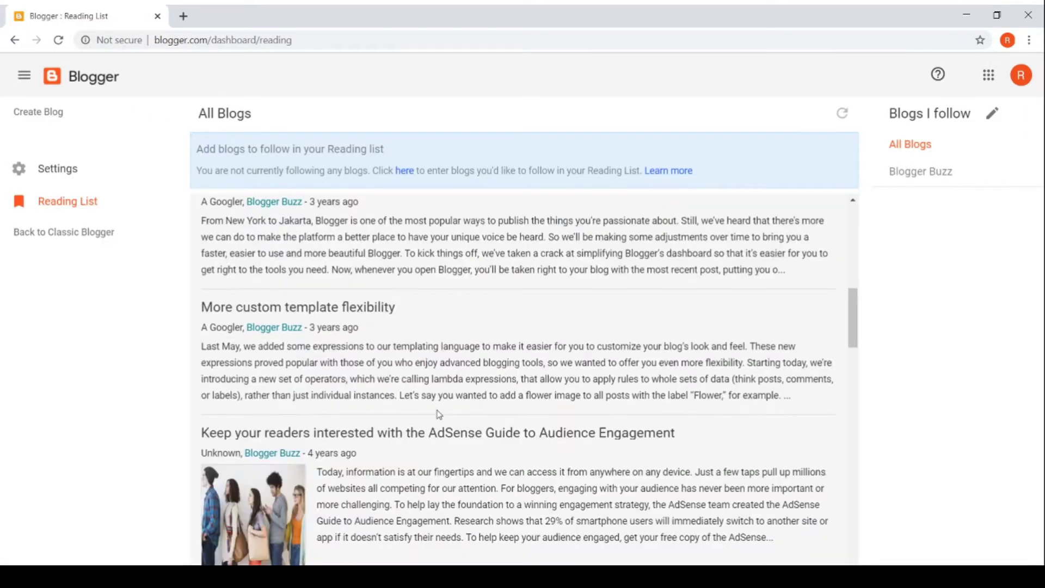
scroll(438, 410, up, 1)
scroll(438, 410, down, 4)
scroll(438, 410, down, 6)
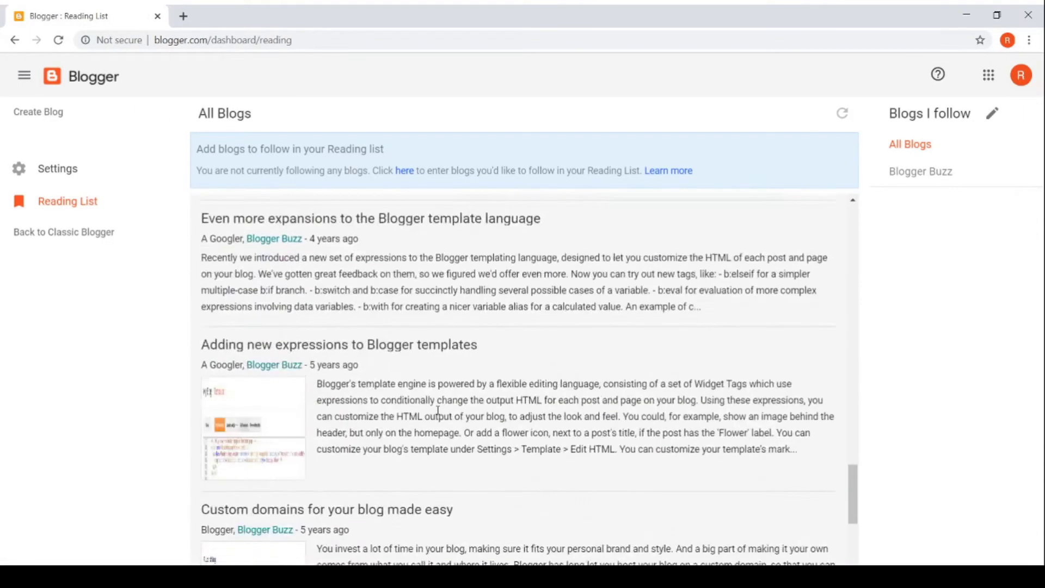
scroll(438, 410, up, 6)
scroll(437, 410, up, 10)
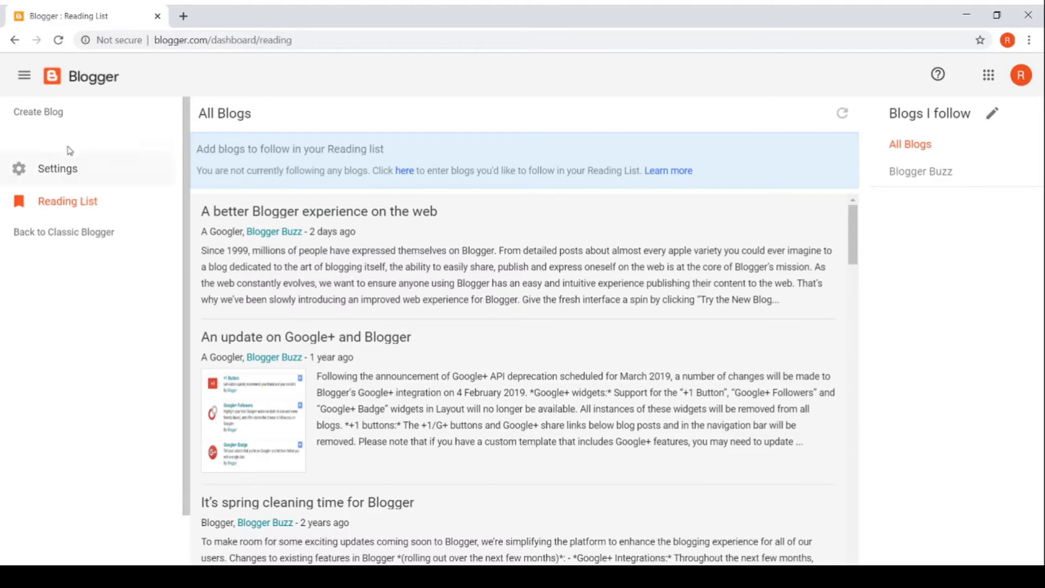
Step: Fill in a new blog titled 'Classroom Blog' at the available address classroomblogswva.blogspot.com
click(49, 117)
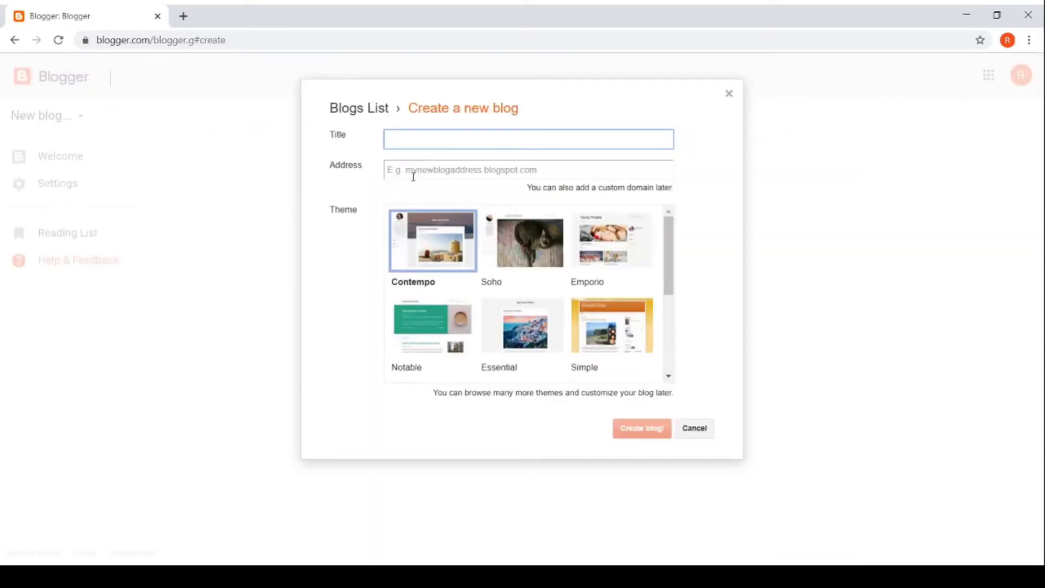
text(Classroom Blog)
click(414, 178)
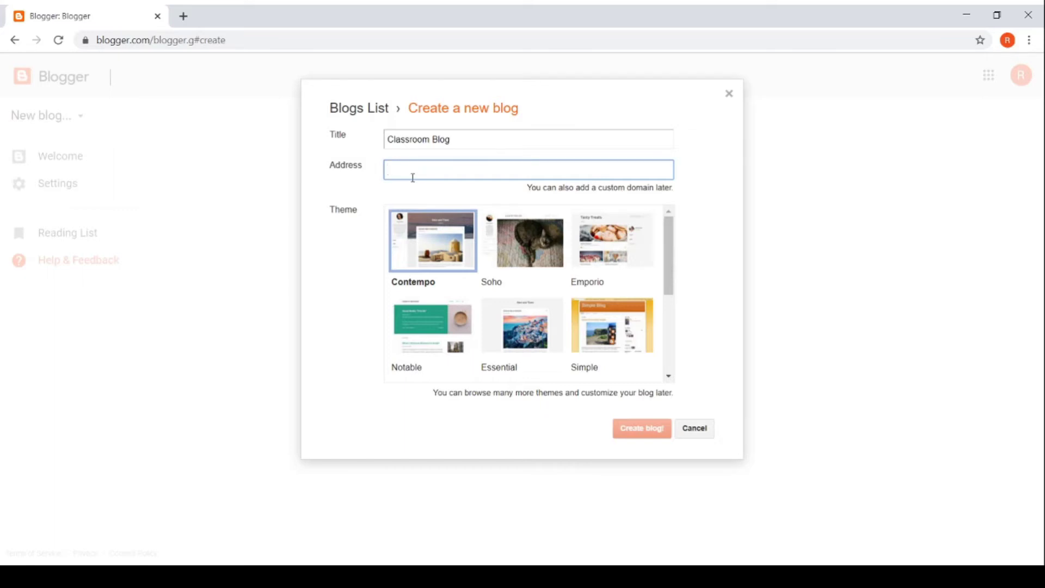
text(classr)
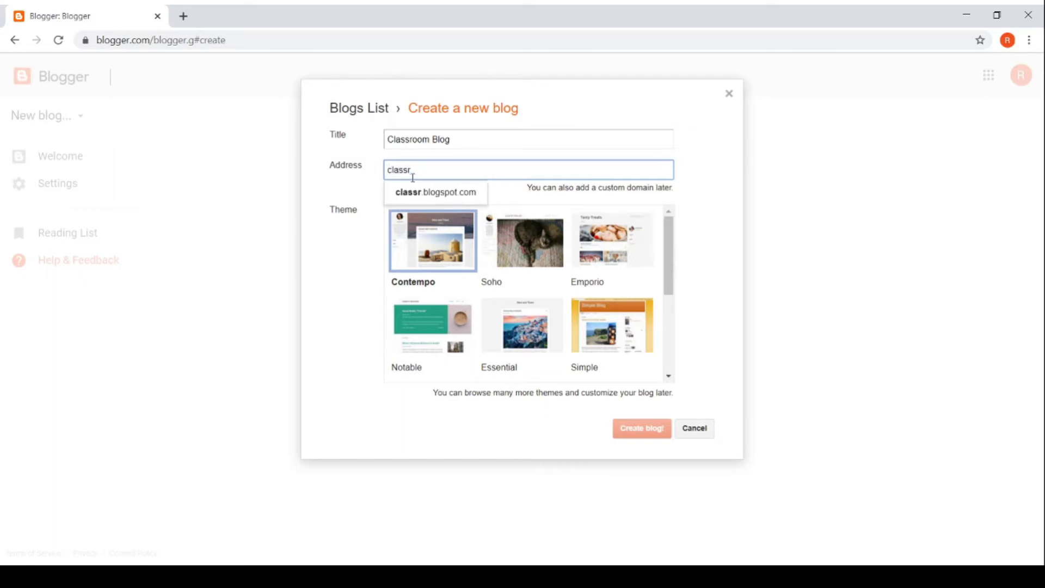
text(oomblog)
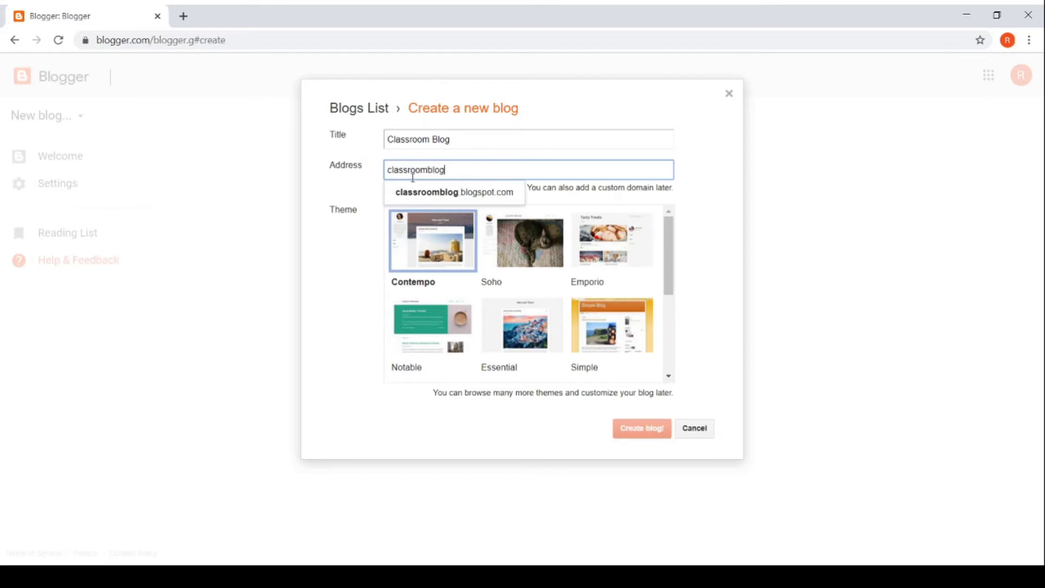
text(swva)
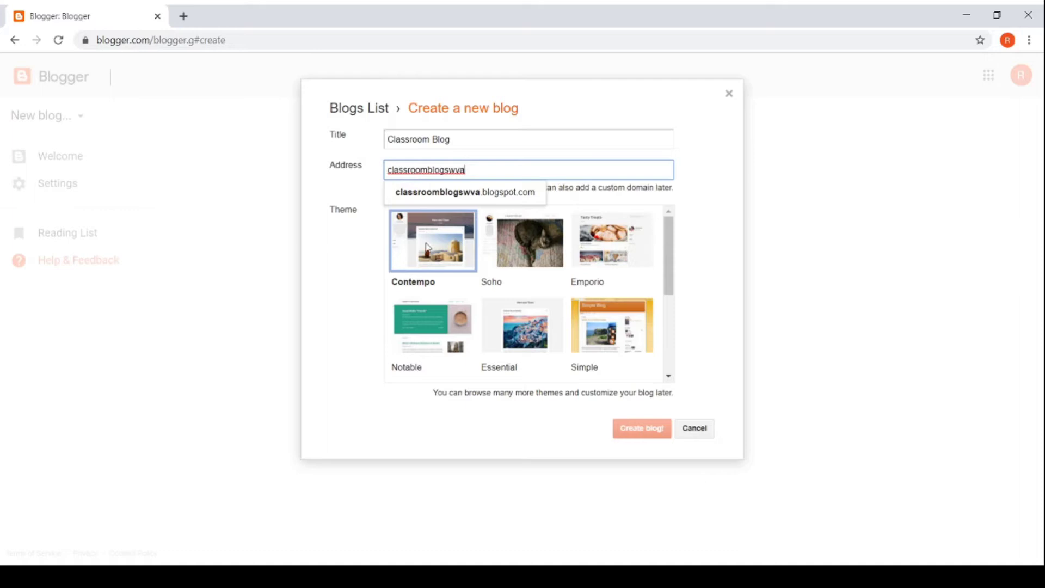
click(588, 431)
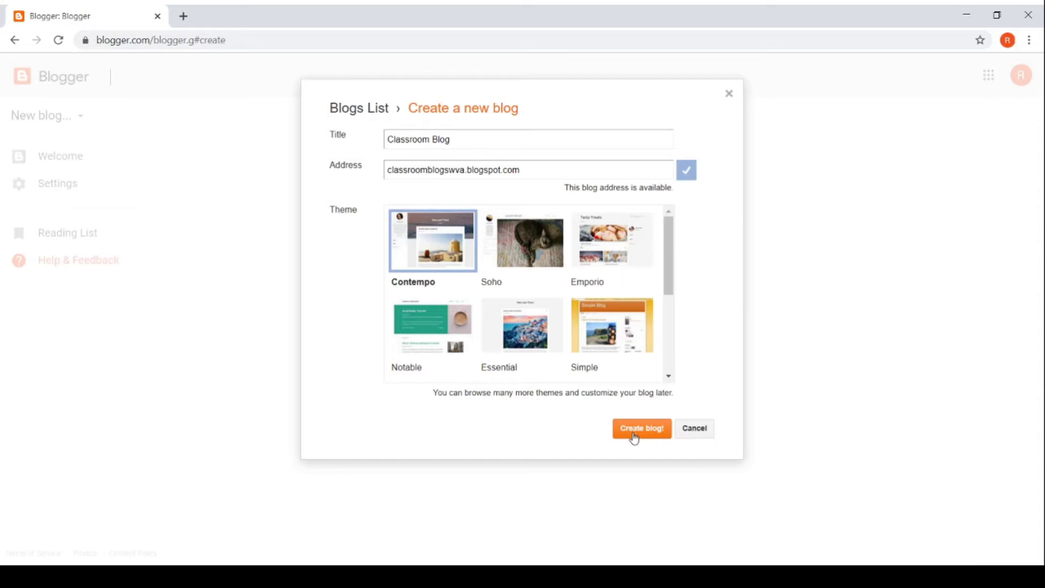
Step: Create the Classroom Blog and start its first new post
click(635, 437)
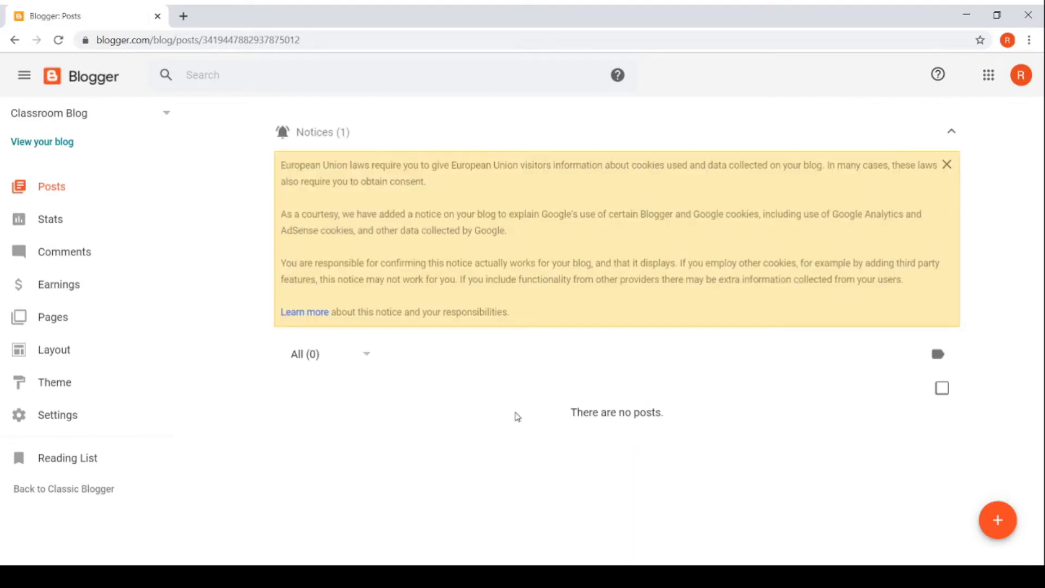
click(994, 519)
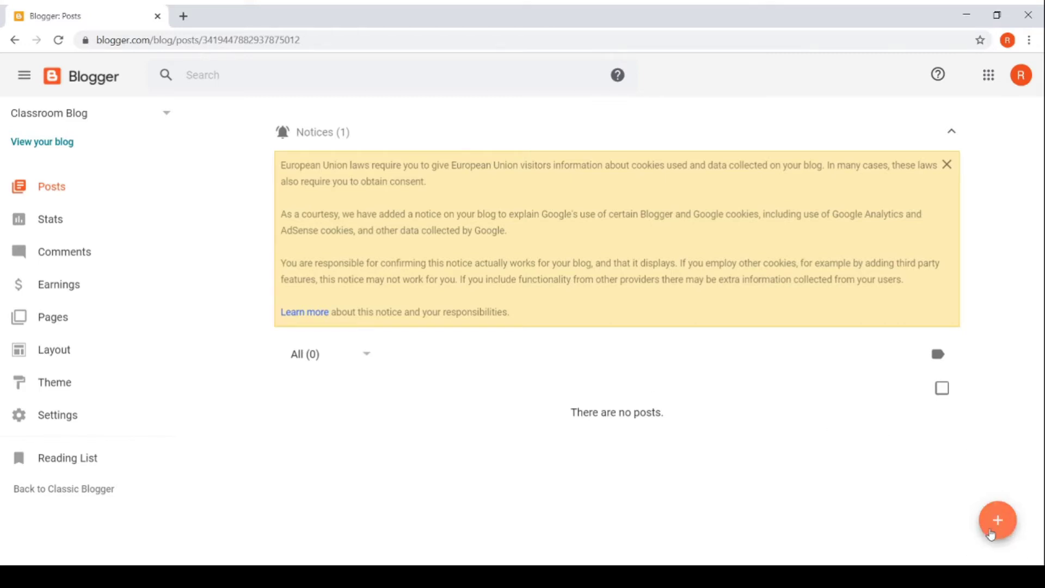
Step: Write the post body 'And here, we can enter our blog post. Here you can put something about:'
click(991, 533)
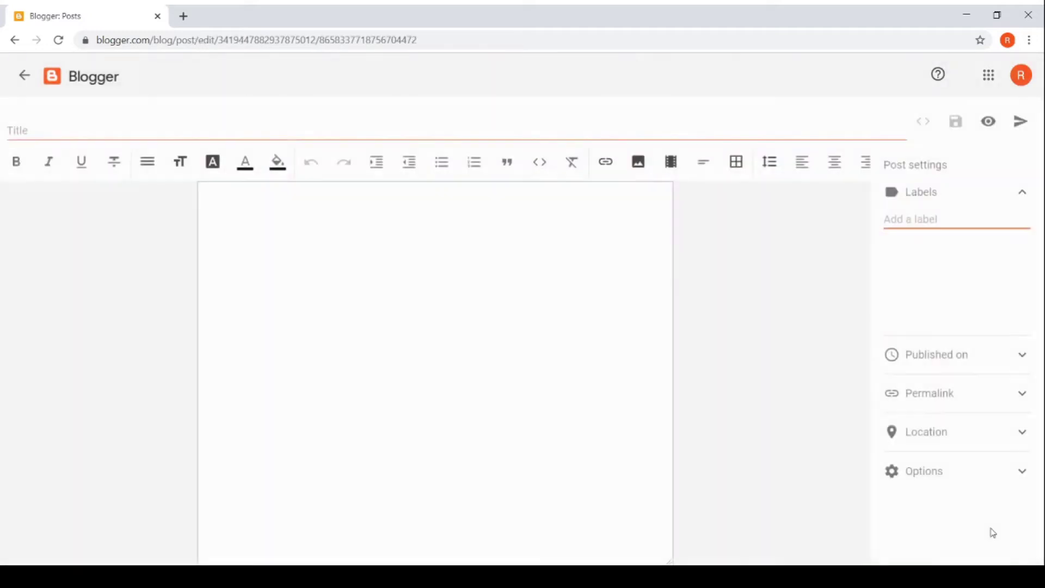
click(383, 289)
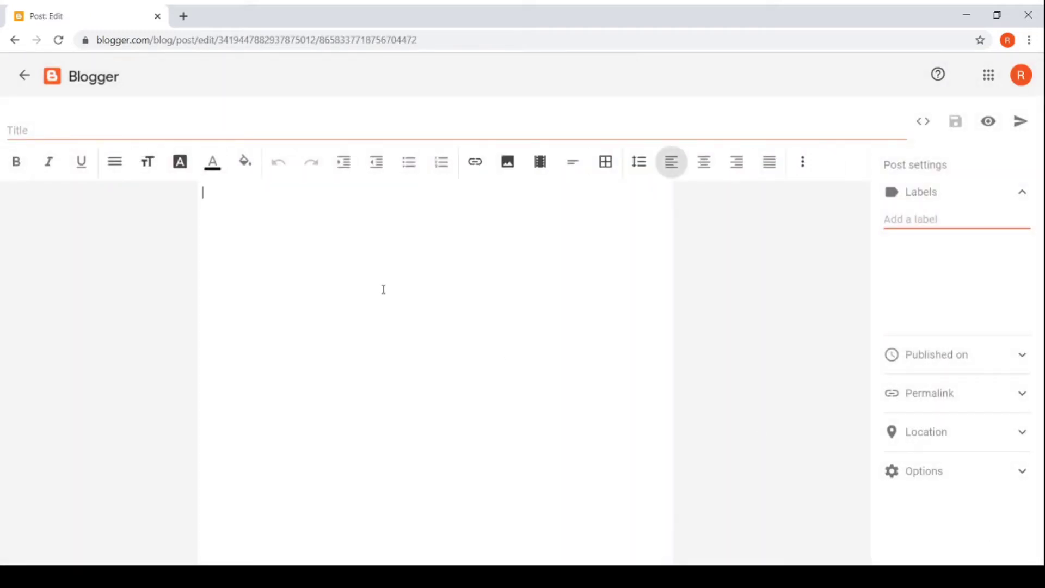
text(And here, we)
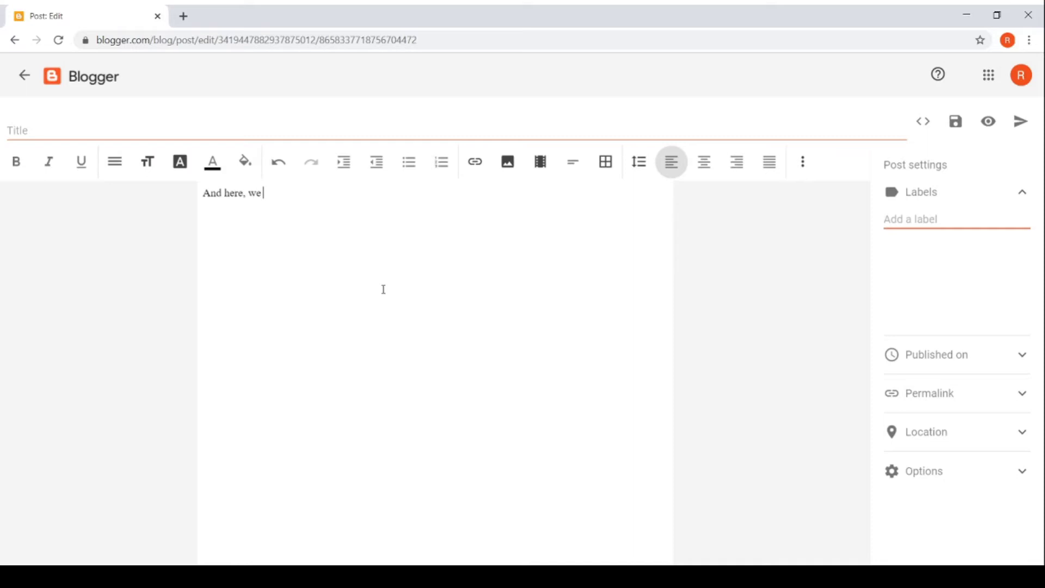
text( can enter our blog post. H)
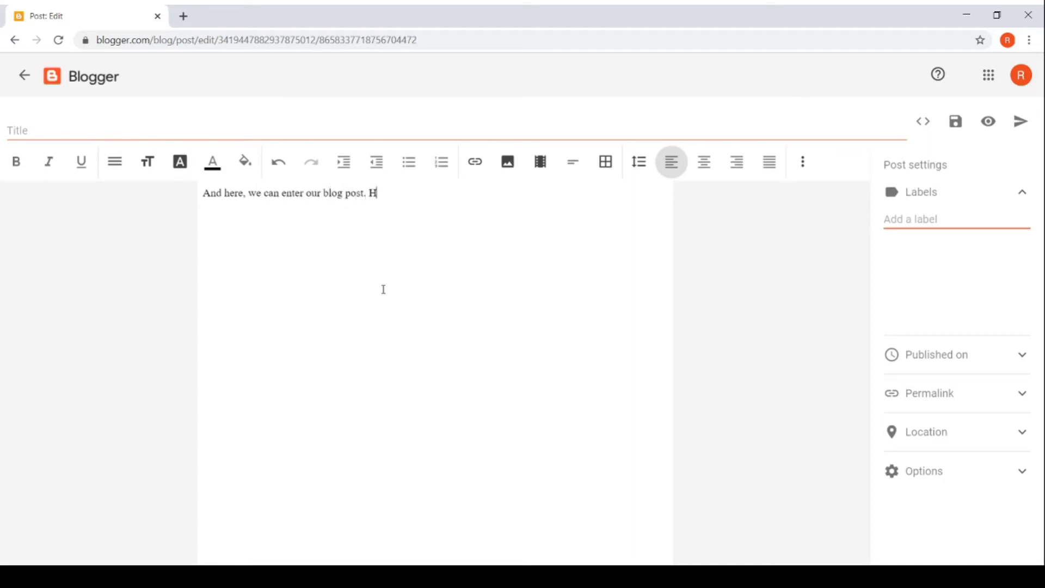
text(ere you can put something abou)
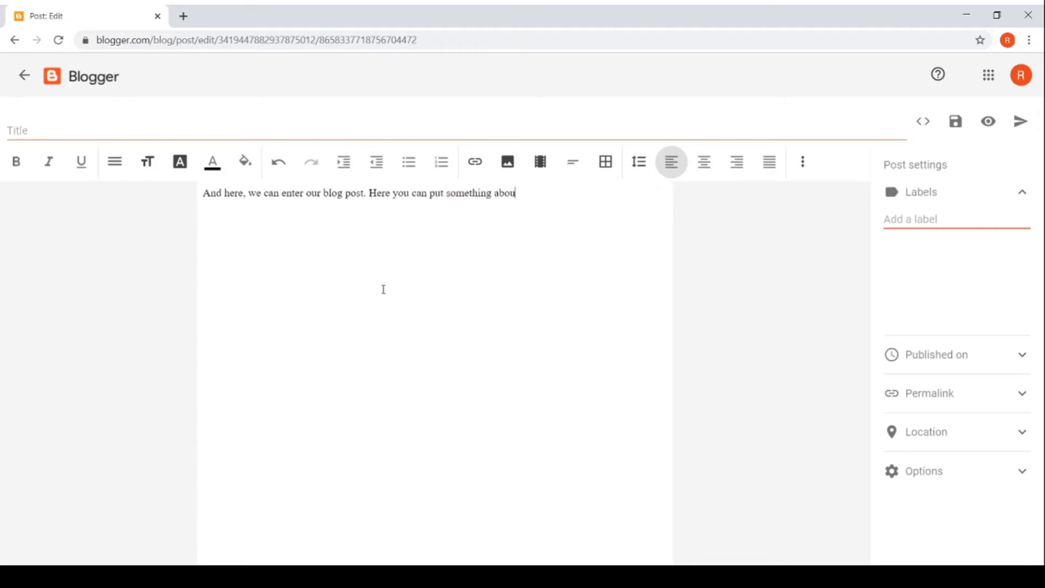
text(t:)
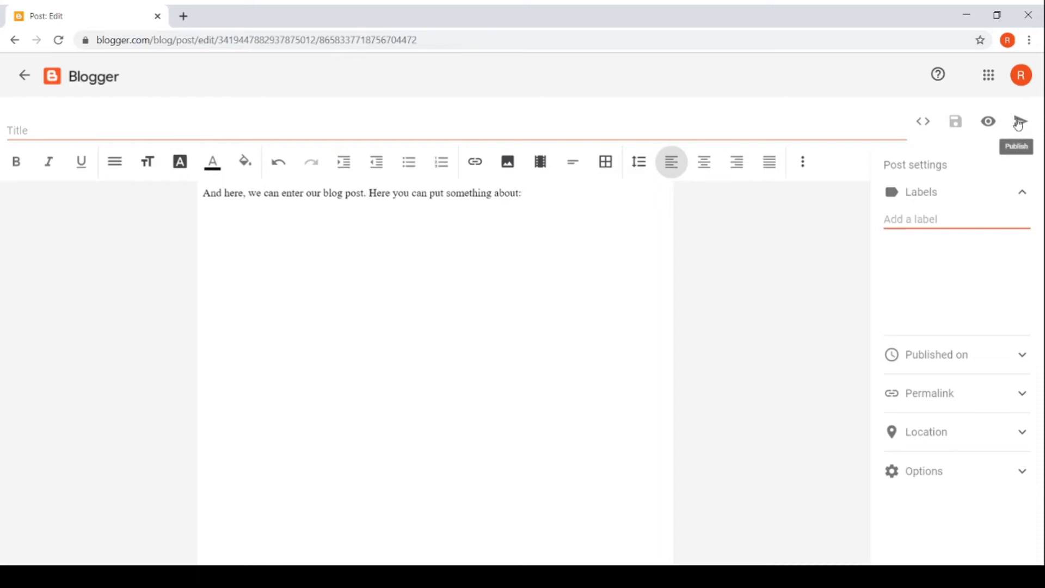
Step: Publish the untitled post and confirm the Publish Post? prompt
click(1019, 122)
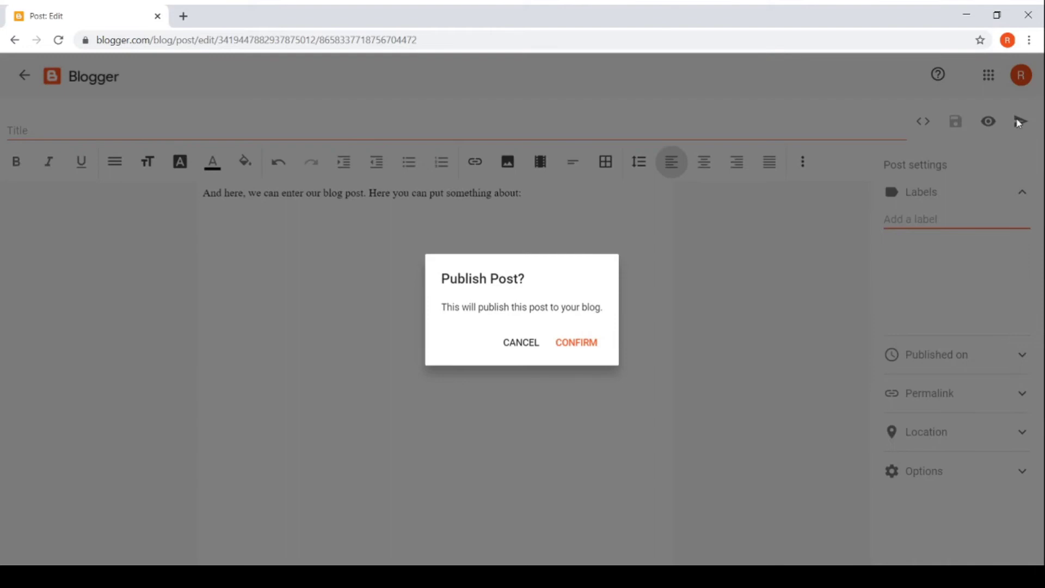
click(590, 351)
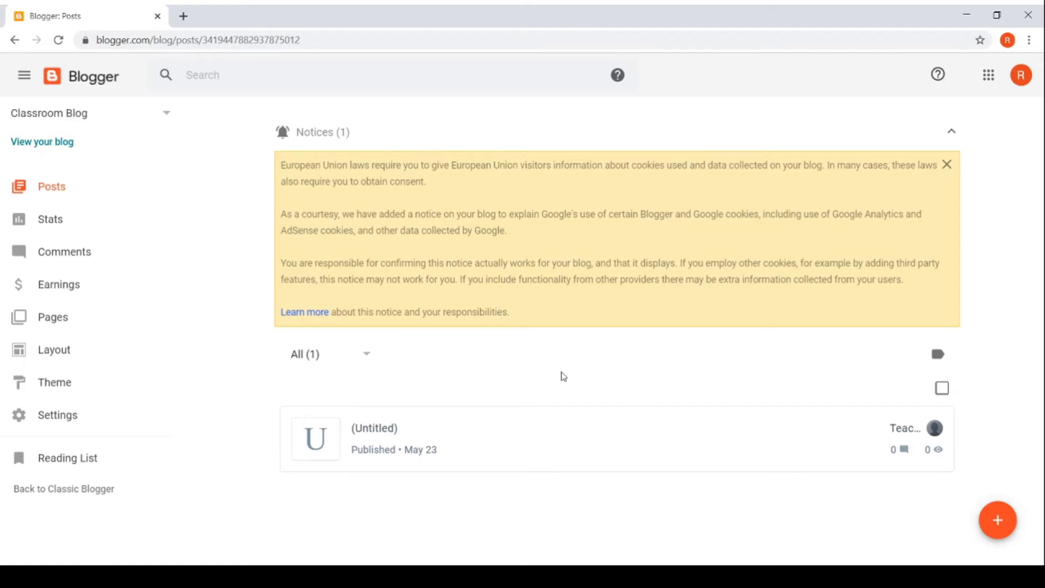
mouse_move(571, 446)
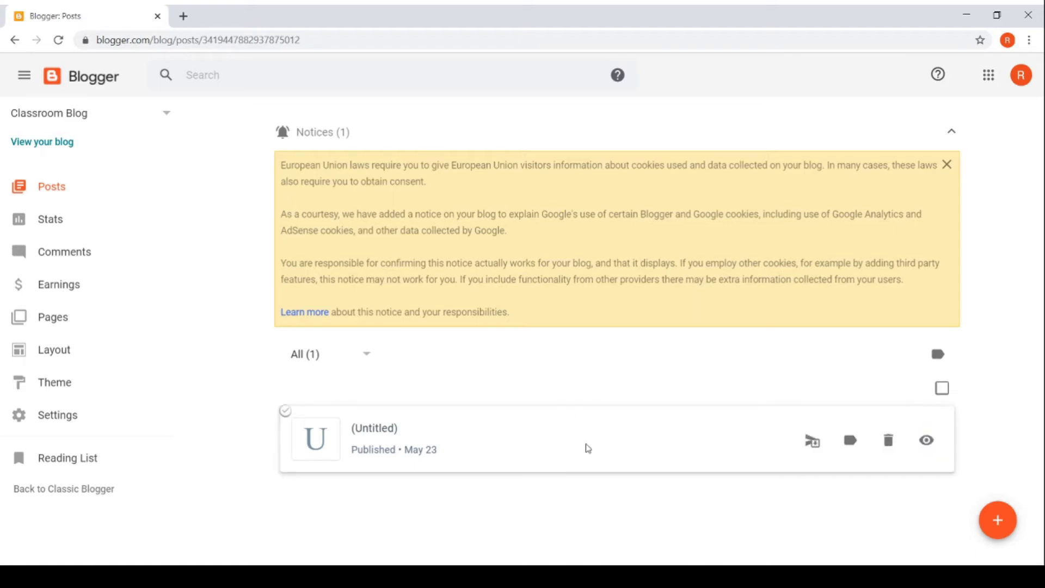
Step: Open Classroom Blog's Settings and scroll down to the Privacy and Publishing sections
click(93, 417)
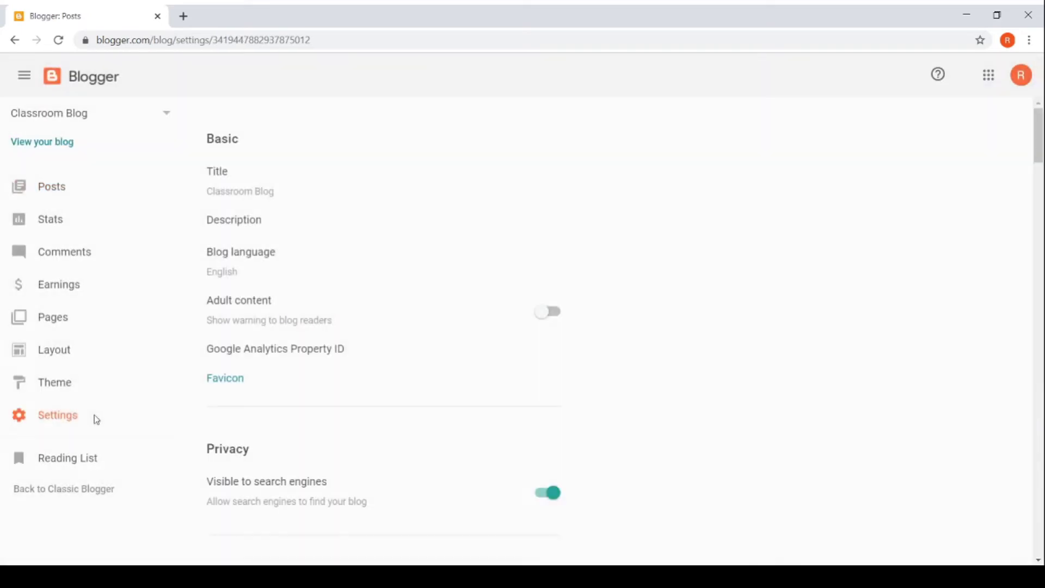
scroll(534, 486, down, 2)
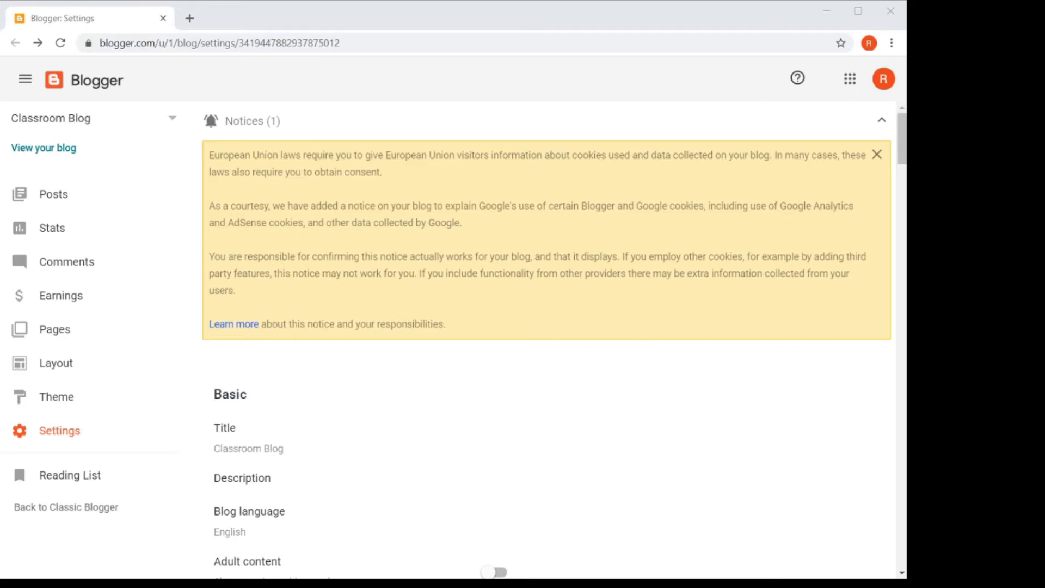
scroll(547, 341, down, 4)
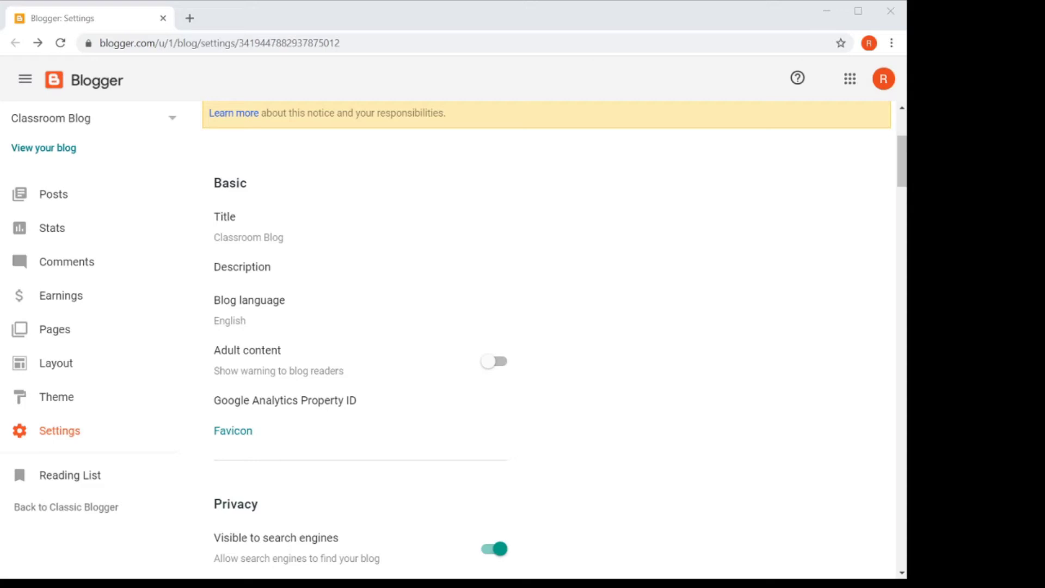
scroll(547, 340, down, 4)
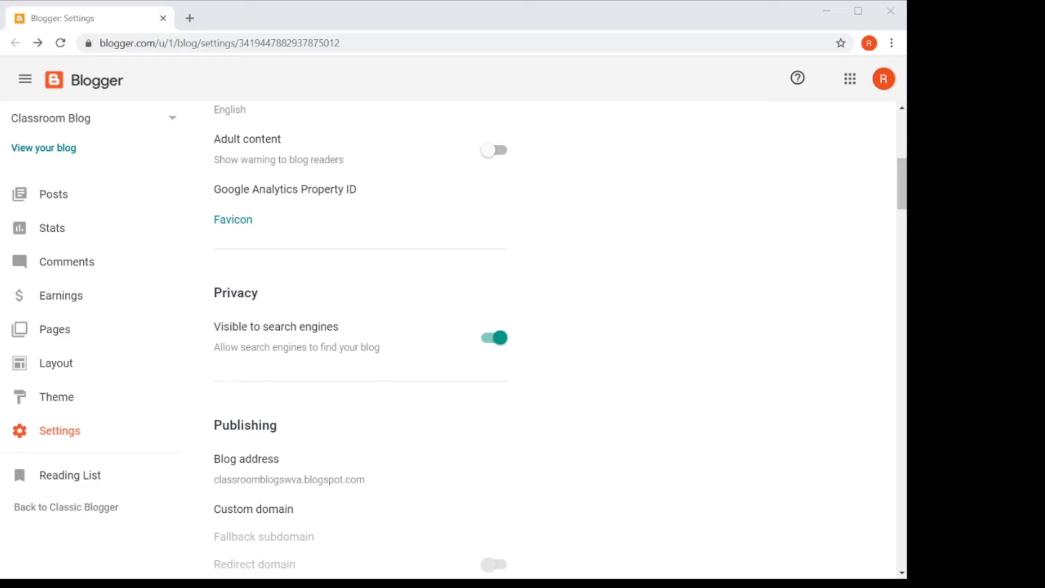
Step: Switch off the 'Visible to search engines' toggle under Privacy
click(497, 338)
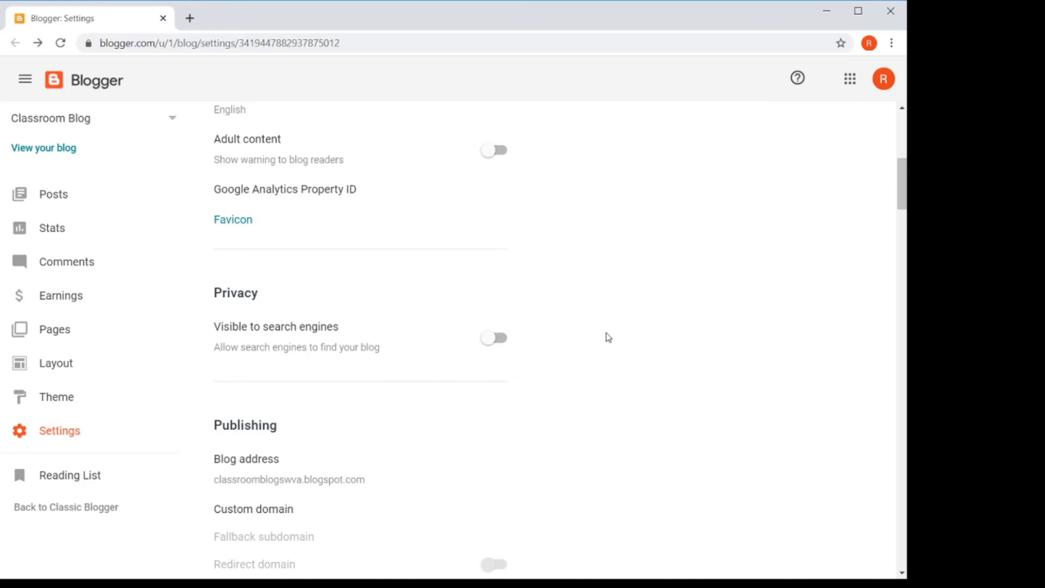
scroll(606, 339, down, 4)
scroll(603, 343, down, 1)
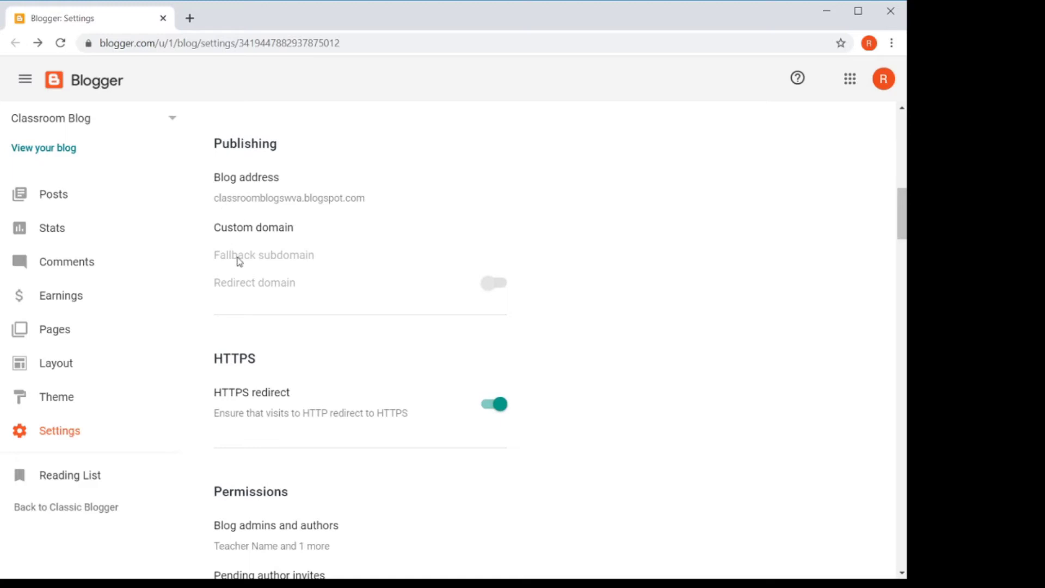
click(243, 231)
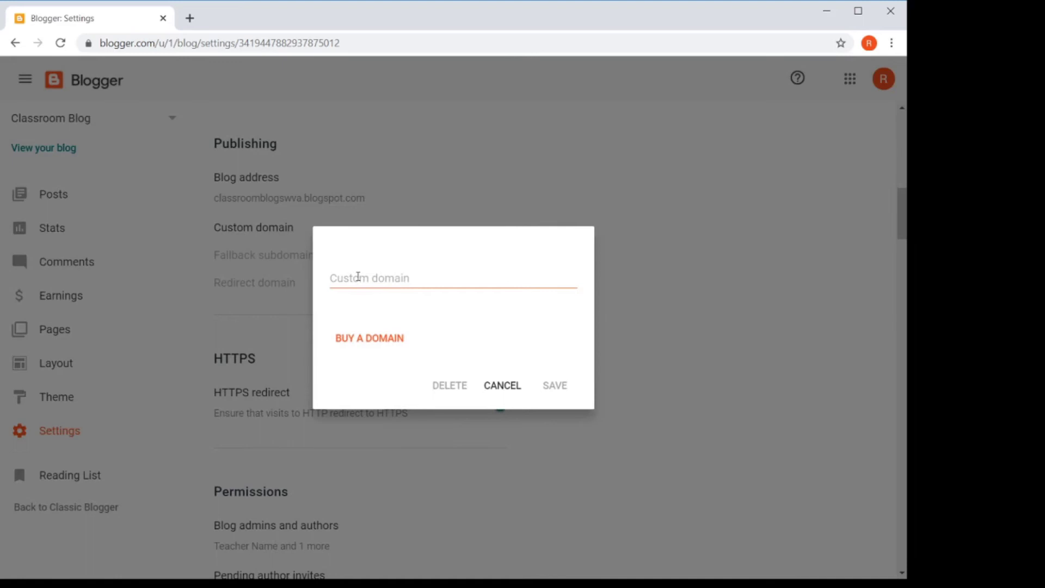
click(497, 387)
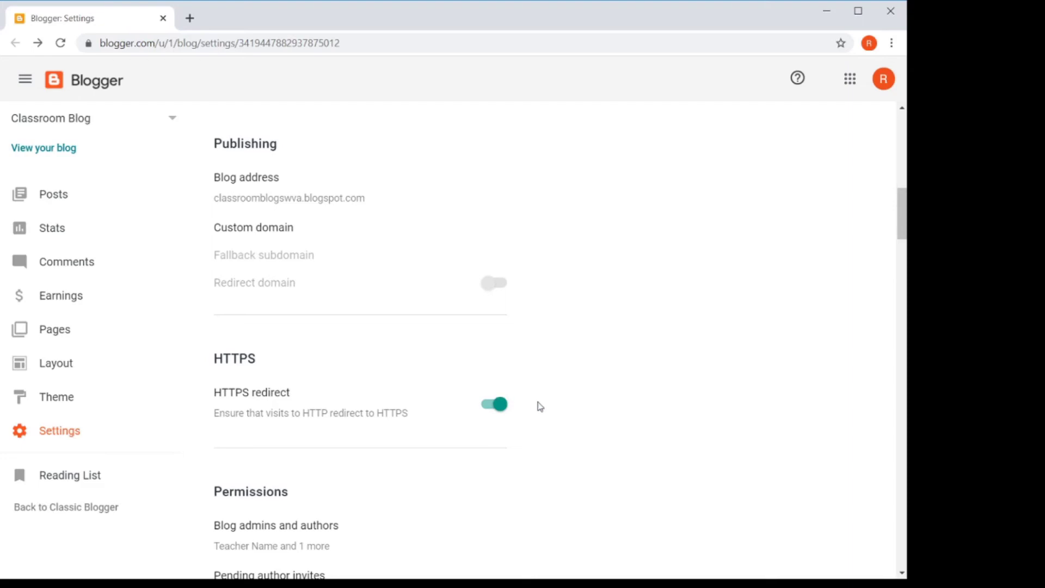
scroll(553, 402, down, 3)
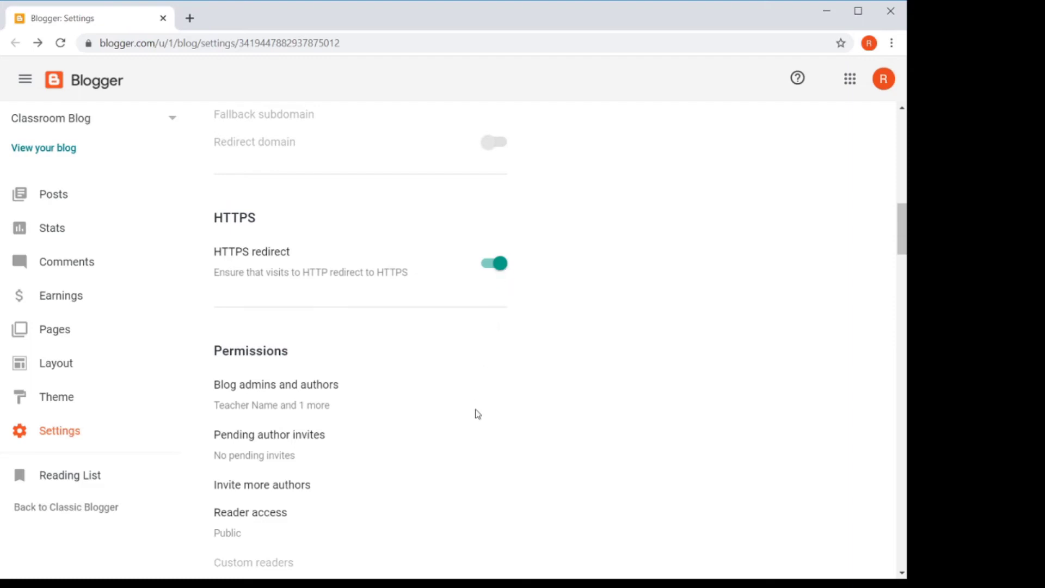
scroll(442, 479, down, 3)
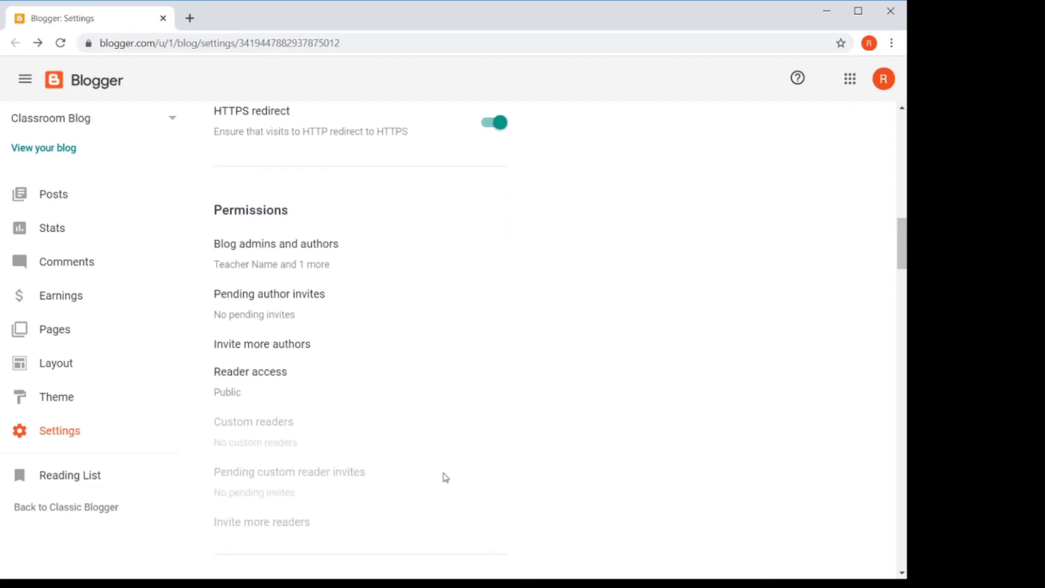
click(287, 269)
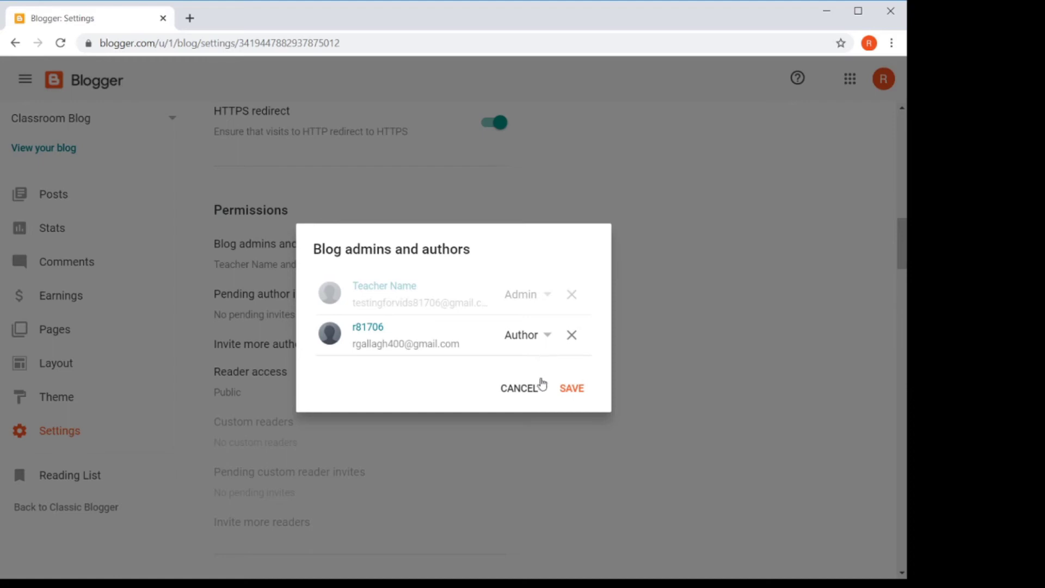
click(568, 388)
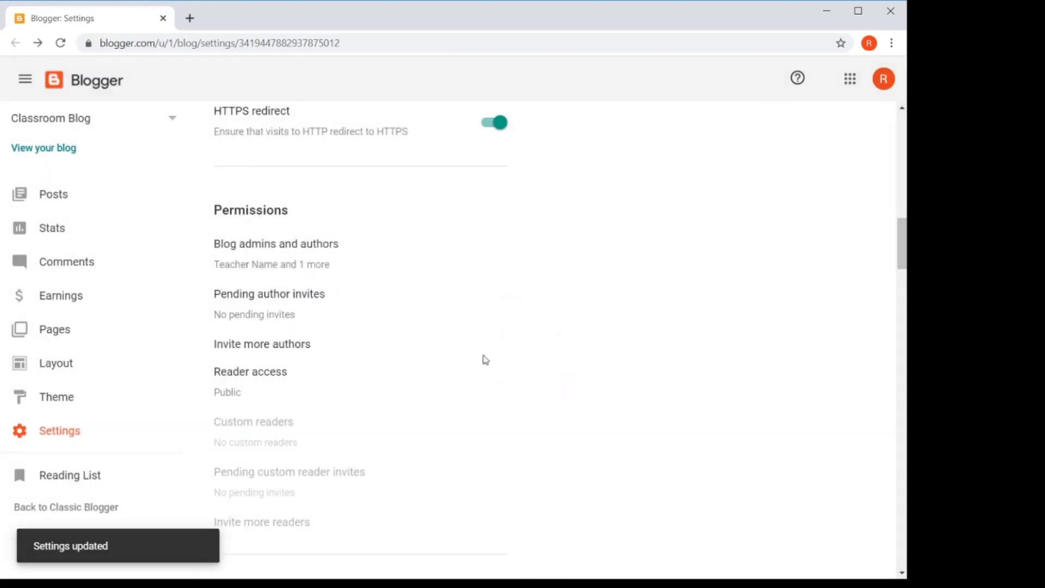
Step: Set Post using email to 'Save emails as draft post' and save
scroll(318, 327, down, 5)
scroll(319, 327, down, 10)
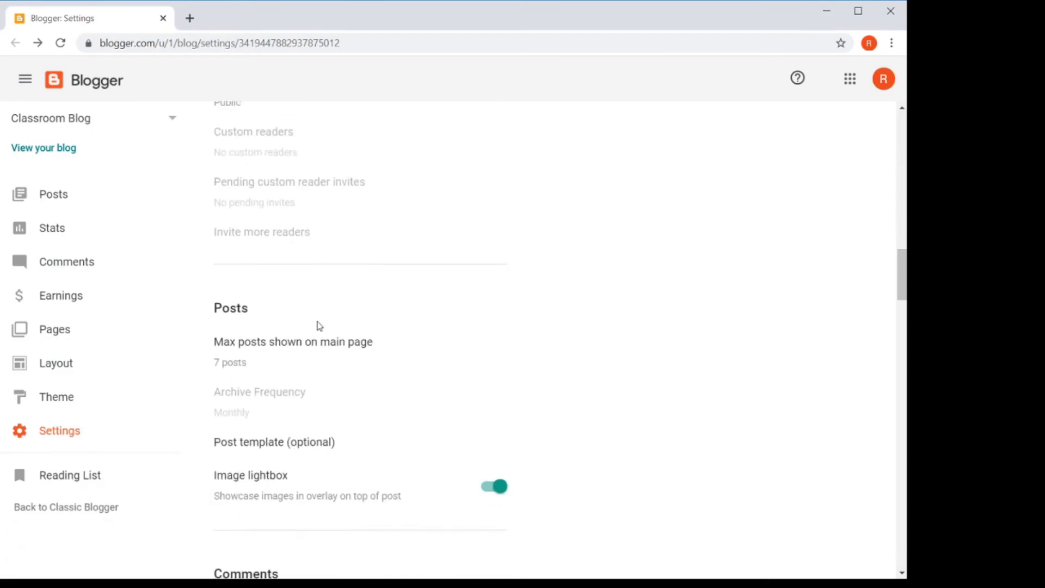
scroll(318, 326, down, 5)
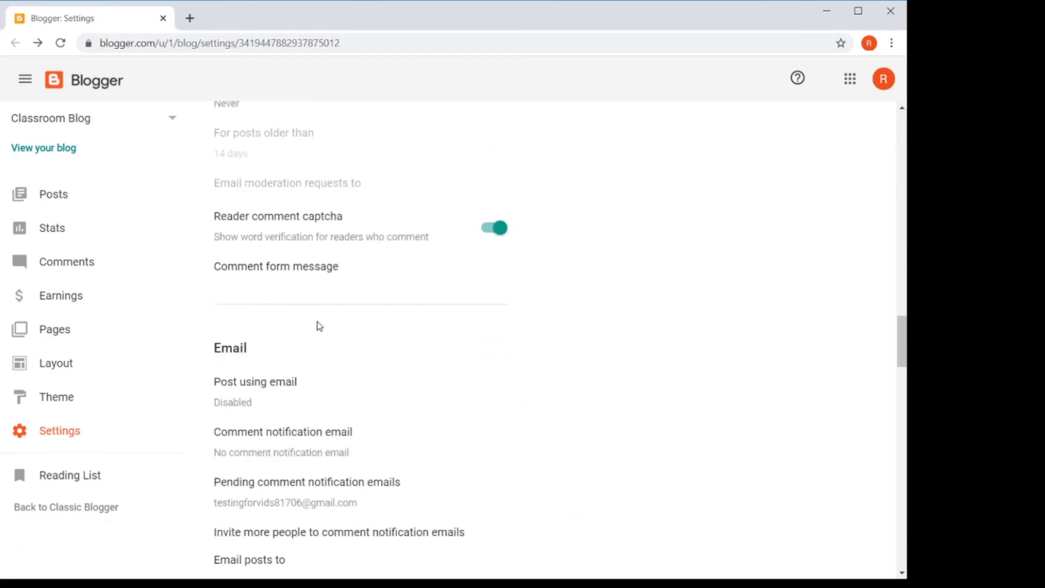
scroll(355, 343, down, 2)
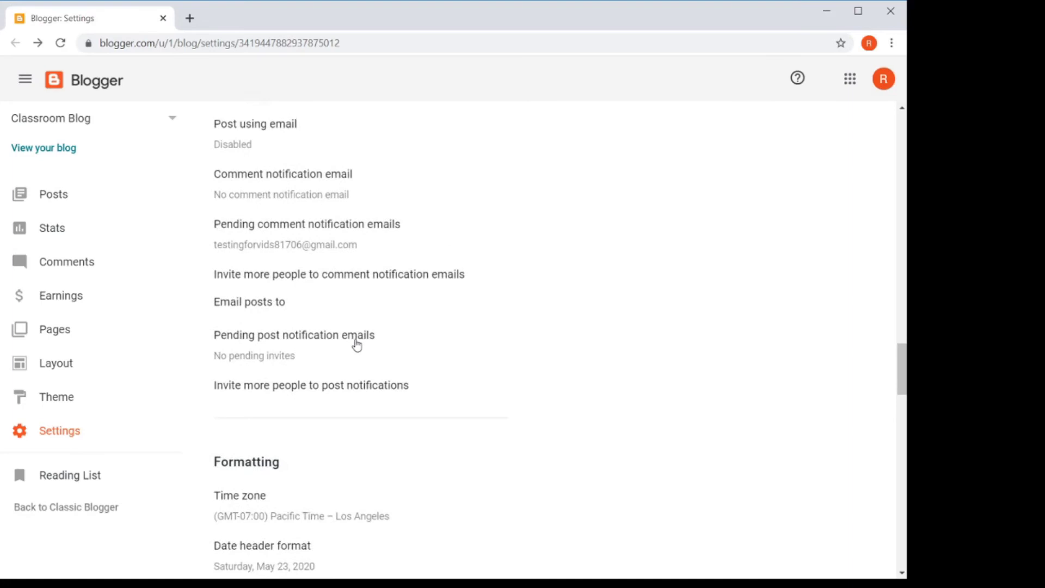
scroll(355, 343, up, 5)
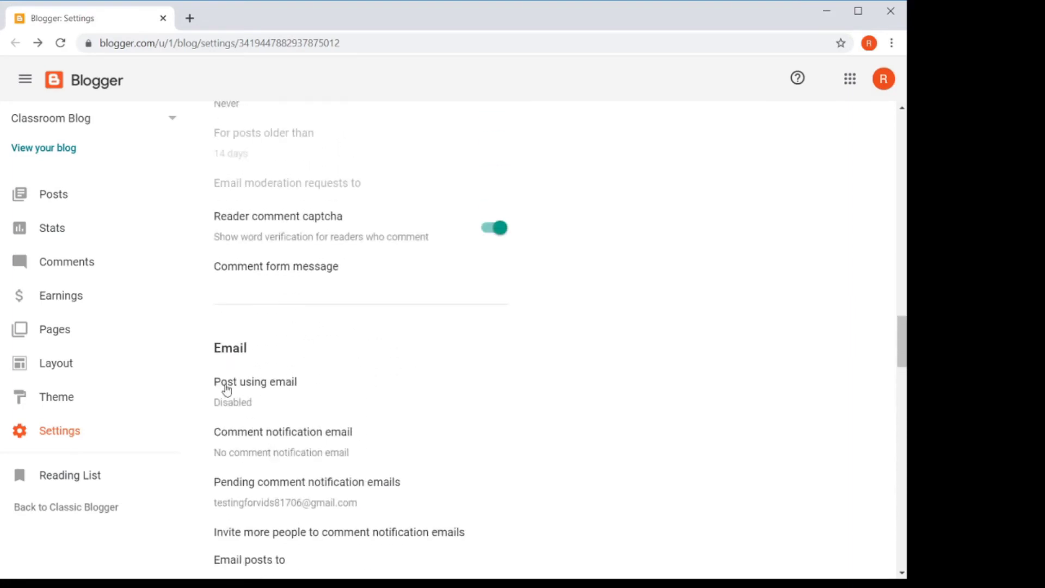
click(259, 388)
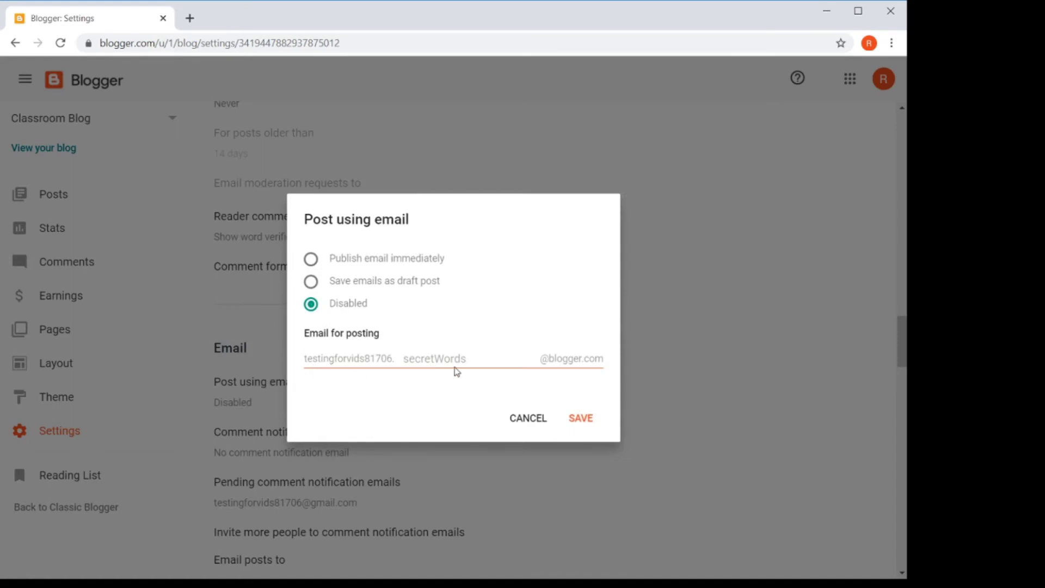
click(311, 286)
click(588, 419)
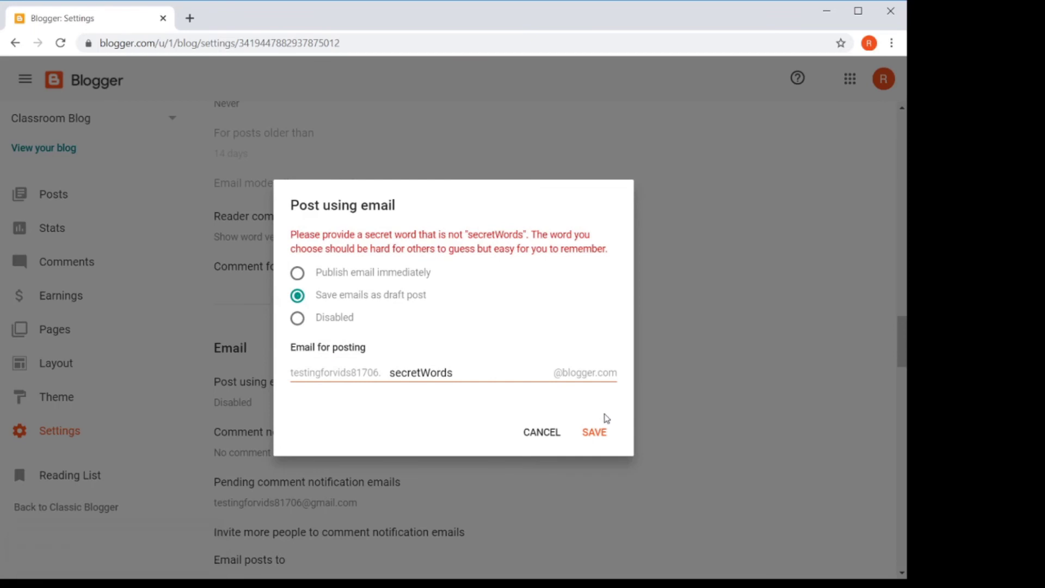
Step: Replace the default secret word in the posting email address with a new one and save
drag(454, 374, 390, 370)
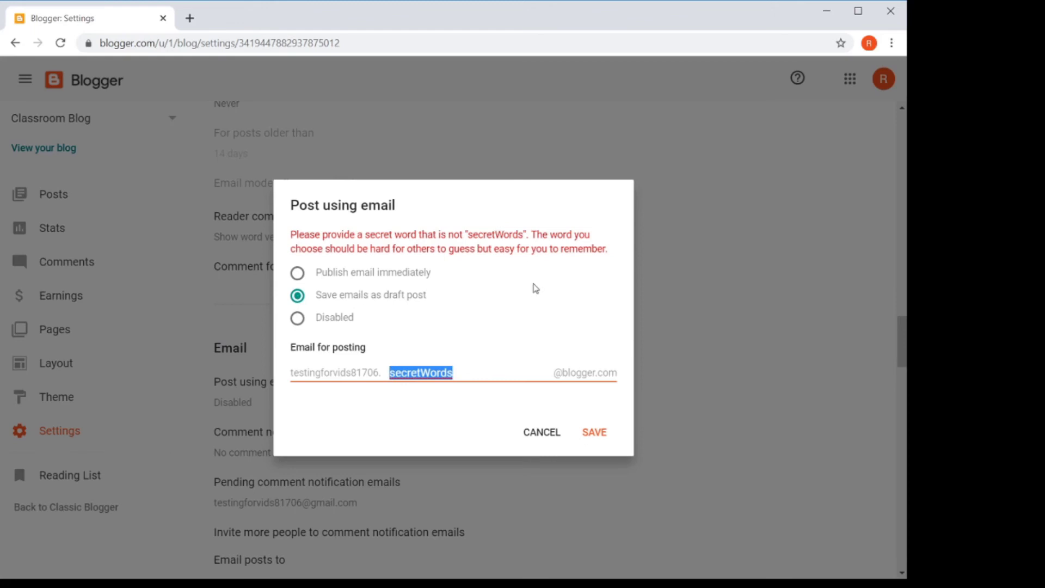
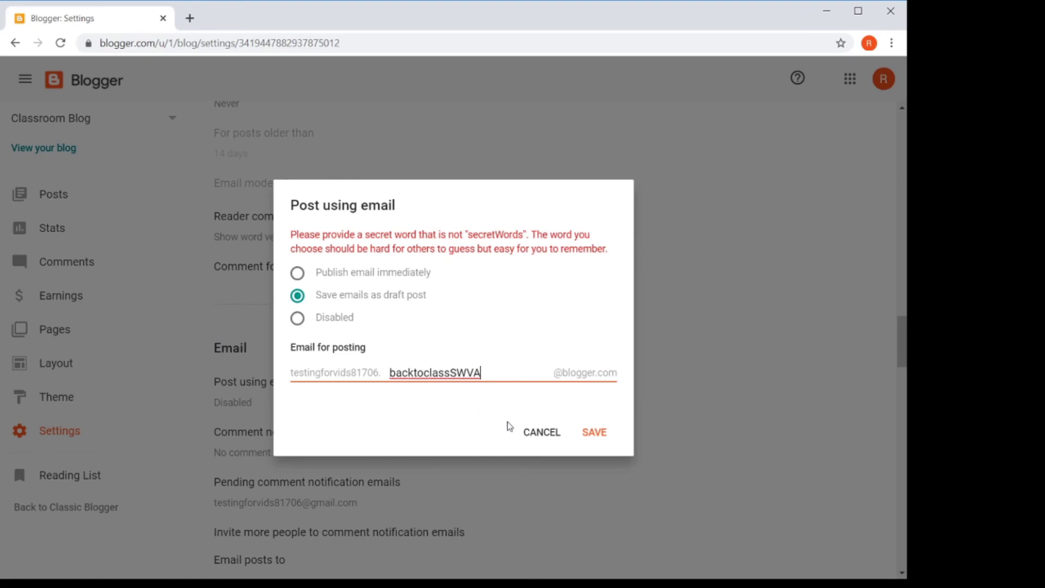
click(596, 438)
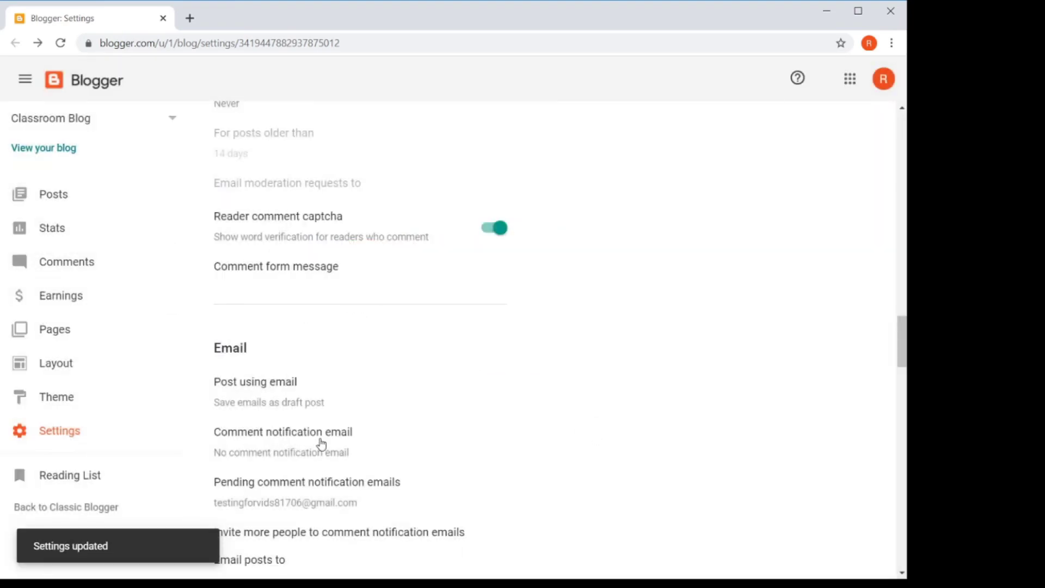
Step: Scroll up and down the Classroom Blog Settings page to review the comment settings
scroll(321, 451, down, 3)
scroll(321, 444, up, 4)
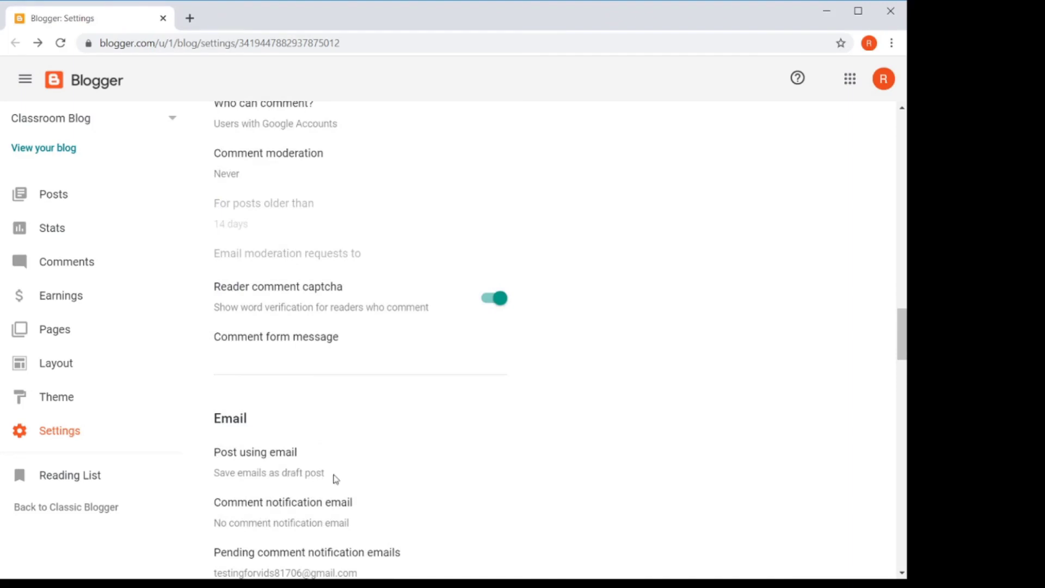
scroll(334, 474, down, 6)
scroll(335, 465, down, 2)
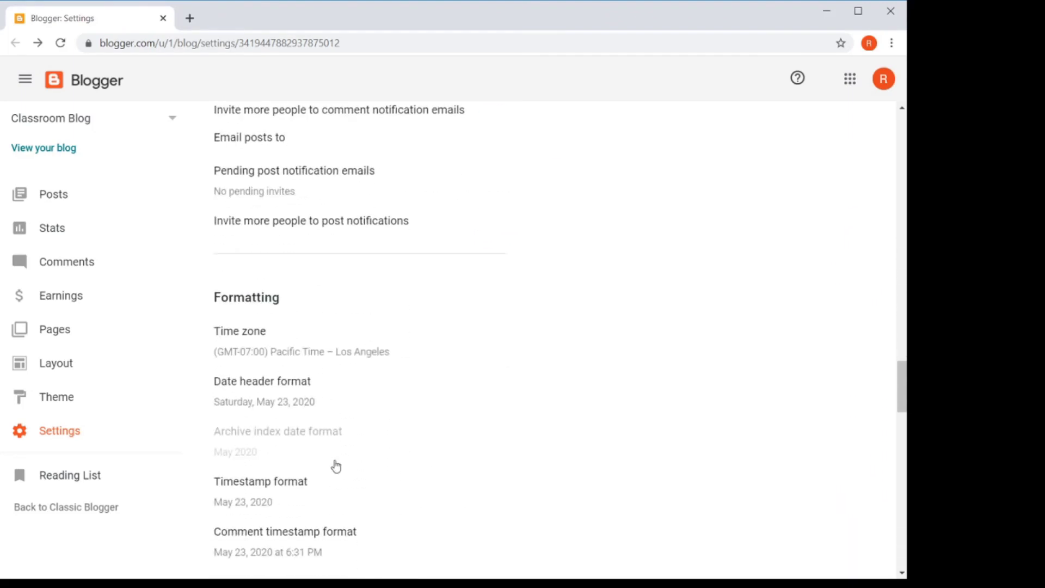
scroll(334, 464, up, 8)
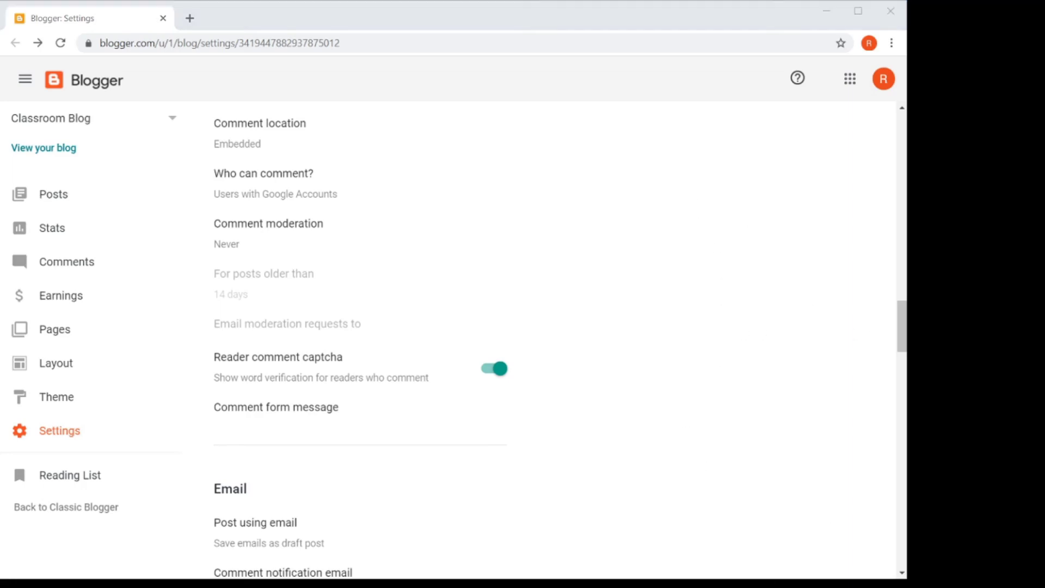
scroll(555, 338, up, 3)
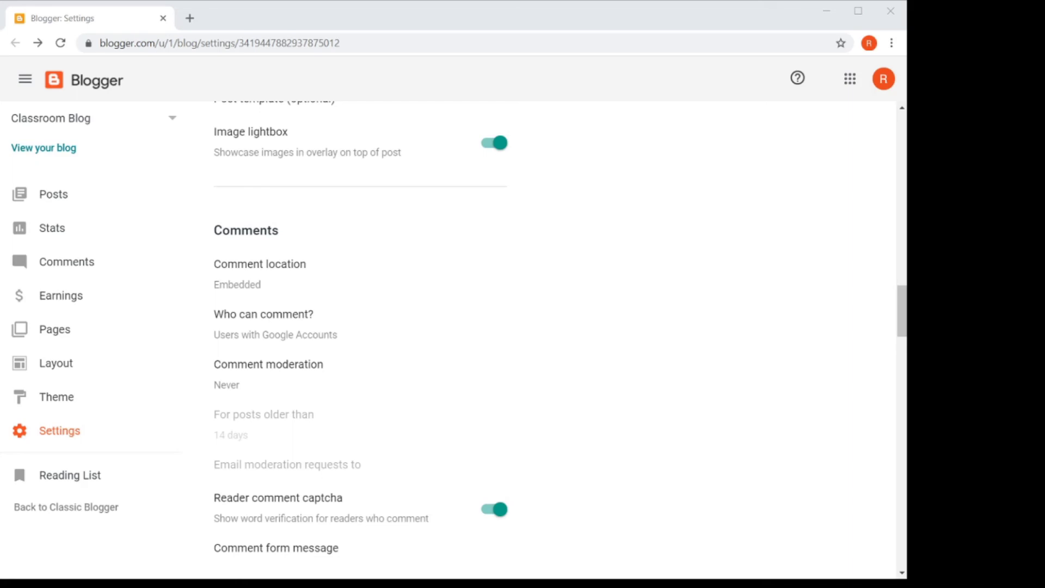
Step: Go to the Posts list and open the 'Hi there' post in the editor
click(43, 204)
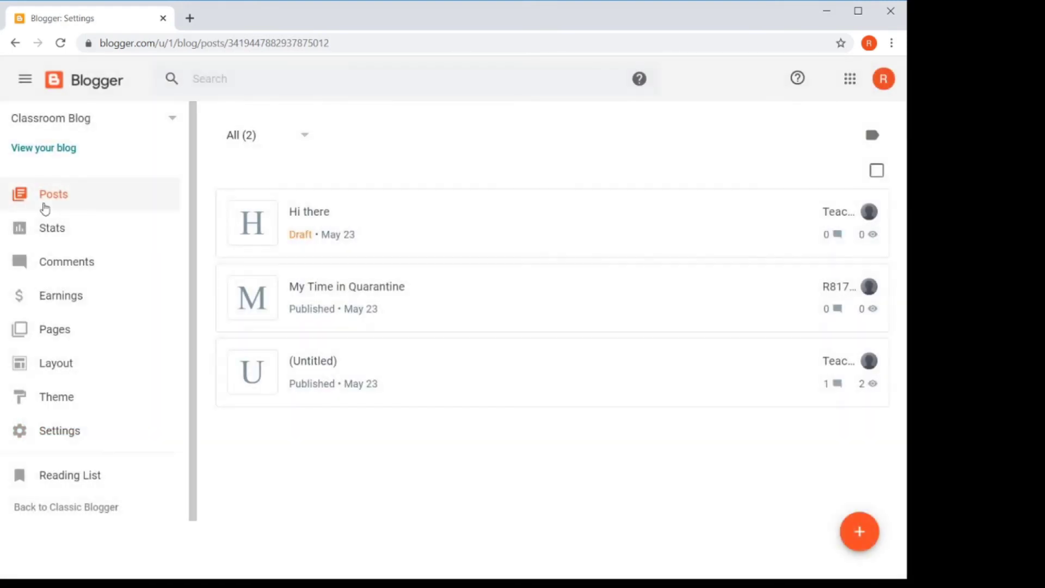
scroll(385, 378, down, 2)
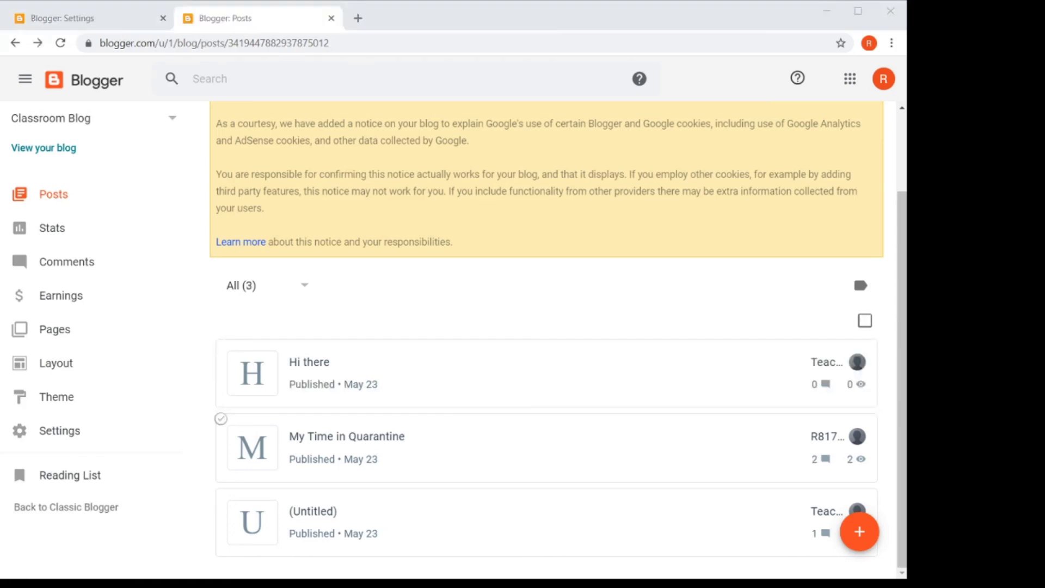
mouse_move(730, 375)
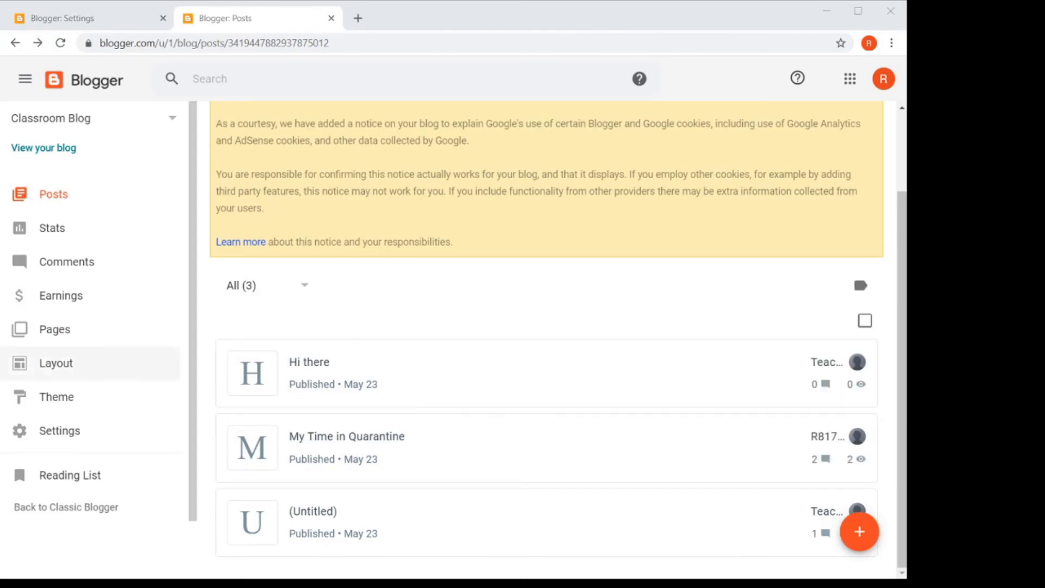
click(306, 369)
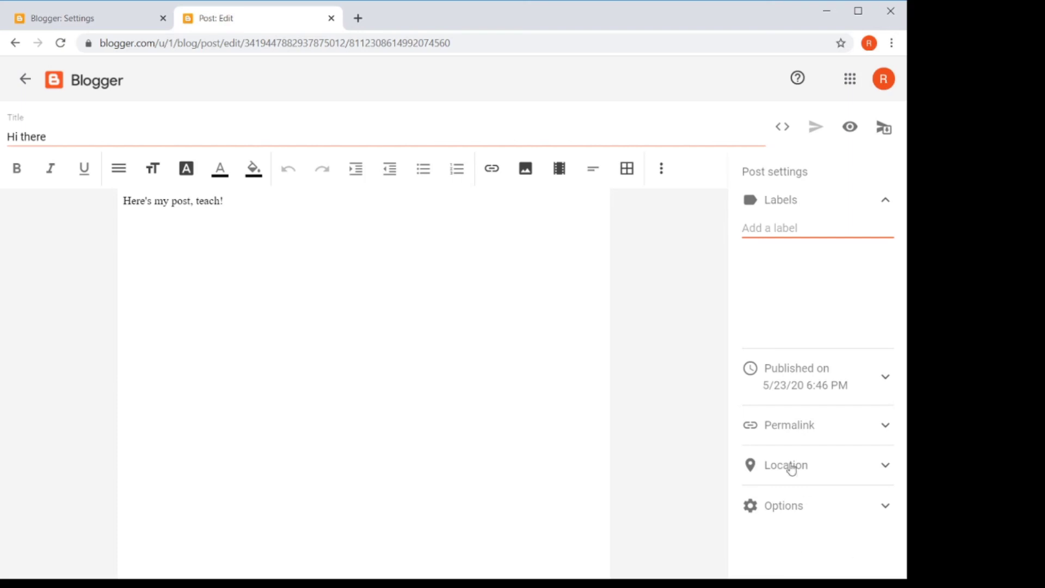
Step: Set the 'Hi there' post's Reader comments option to 'Do not allow, hide existing'
click(891, 515)
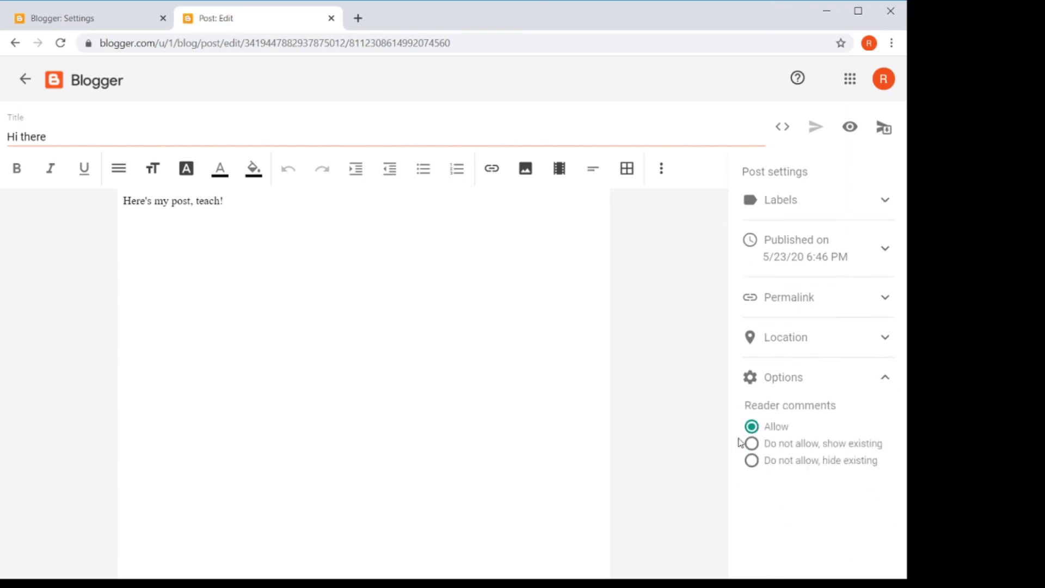
click(753, 463)
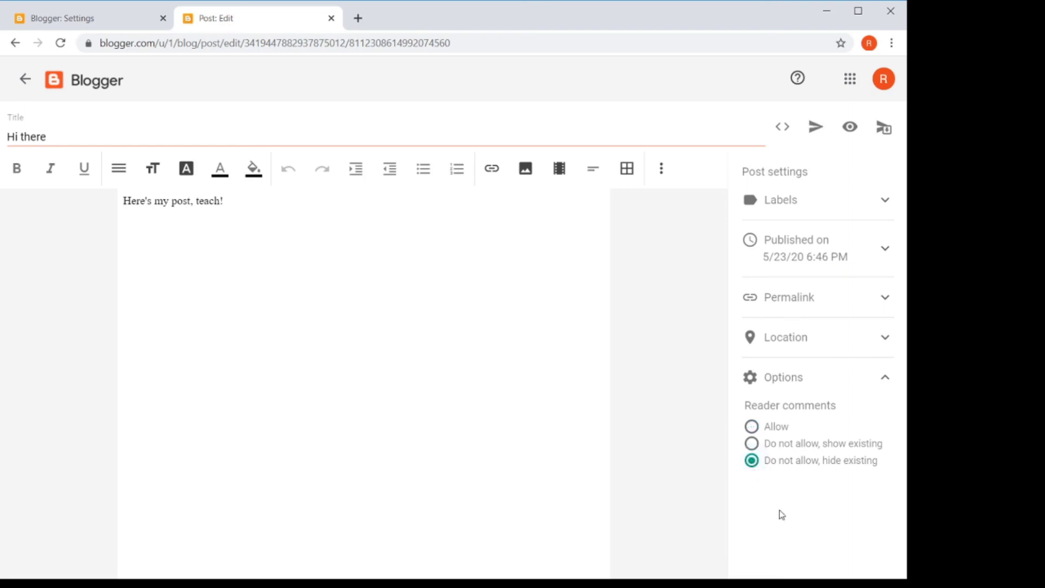